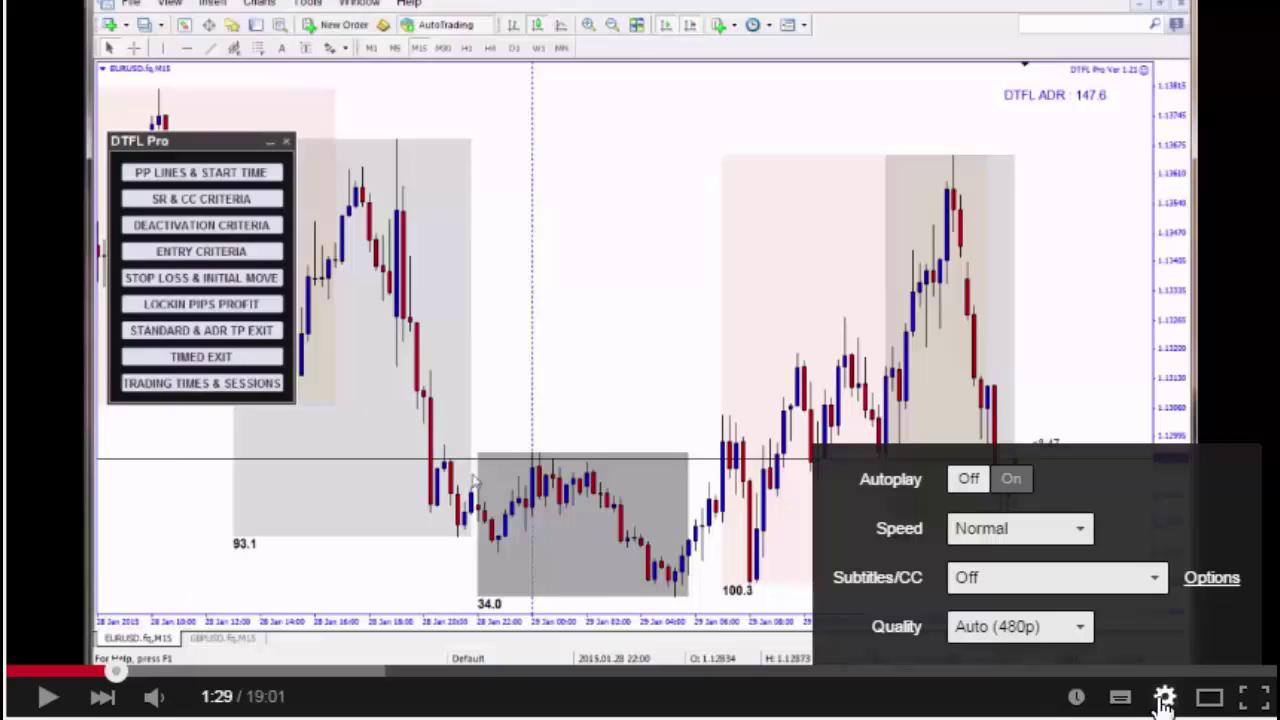
Set the video's playback quality to 720p HD.
{"action": "left_click", "coordinate": [1080, 632]}
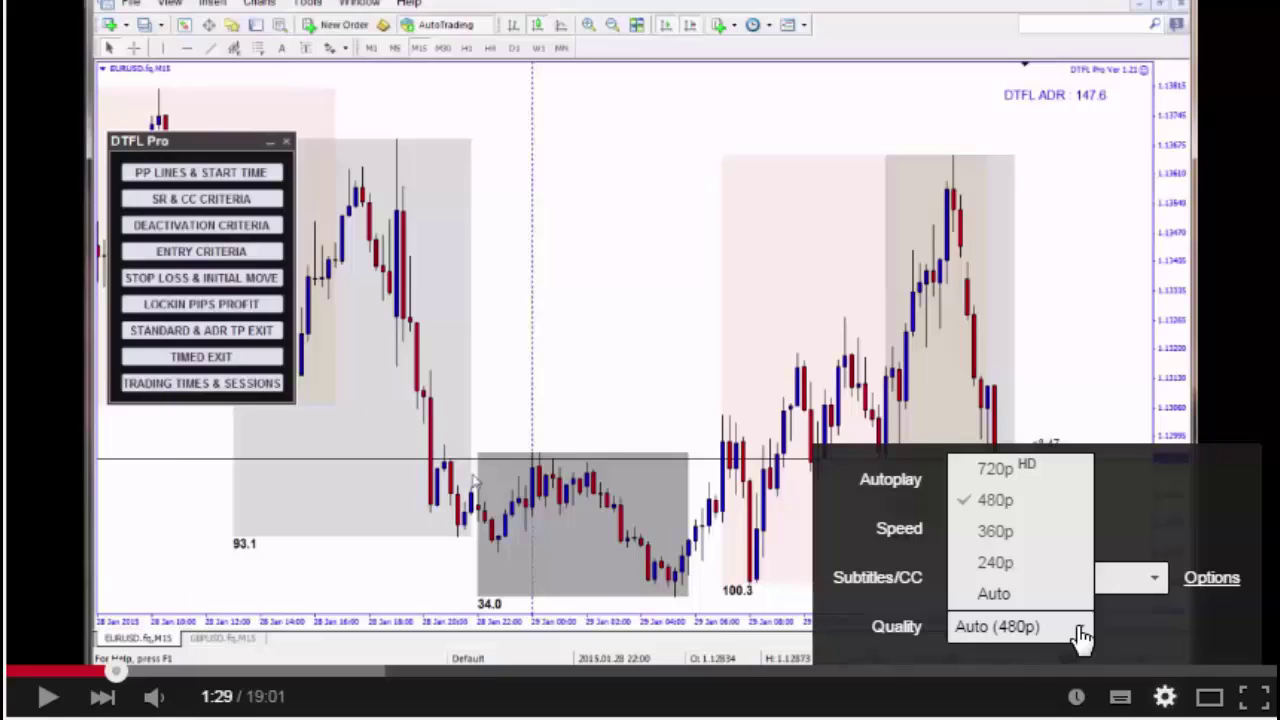
{"action": "left_click", "coordinate": [1030, 470]}
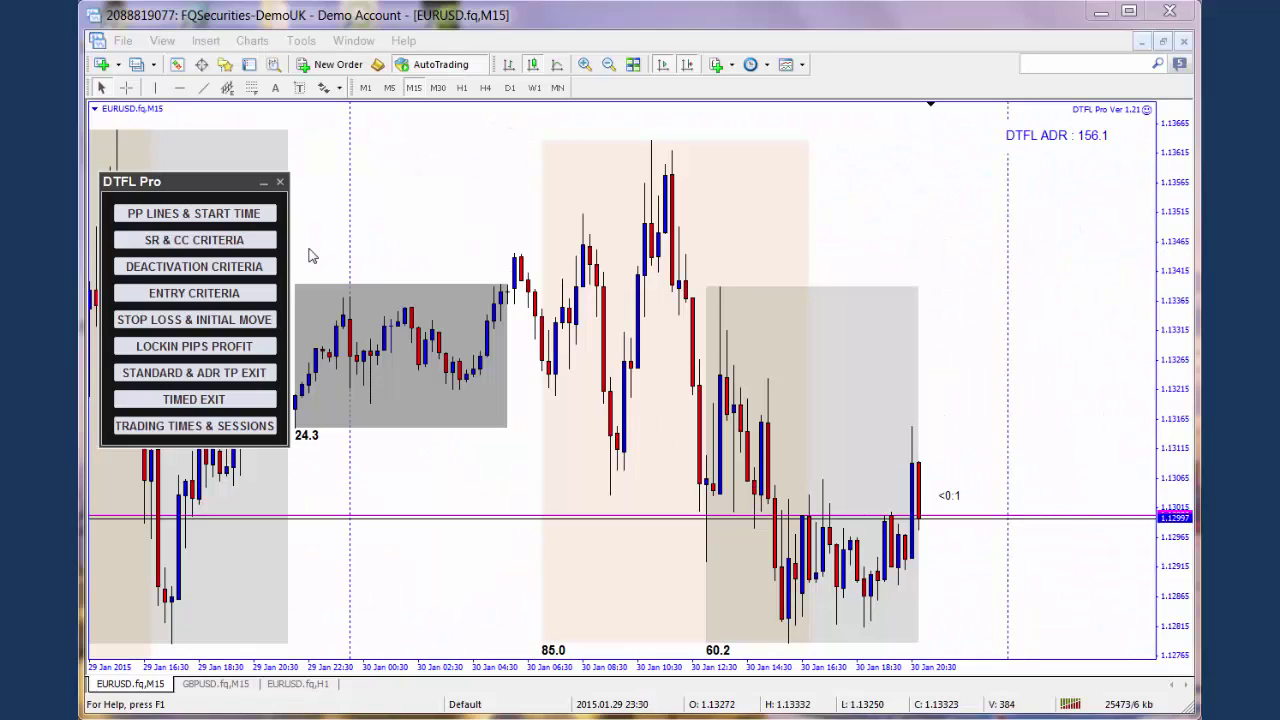
Enter 13:00 for Management Time 2 in the Timed Exit settings and toggle Management Time 1 off and back on.
{"action": "left_click", "coordinate": [193, 400]}
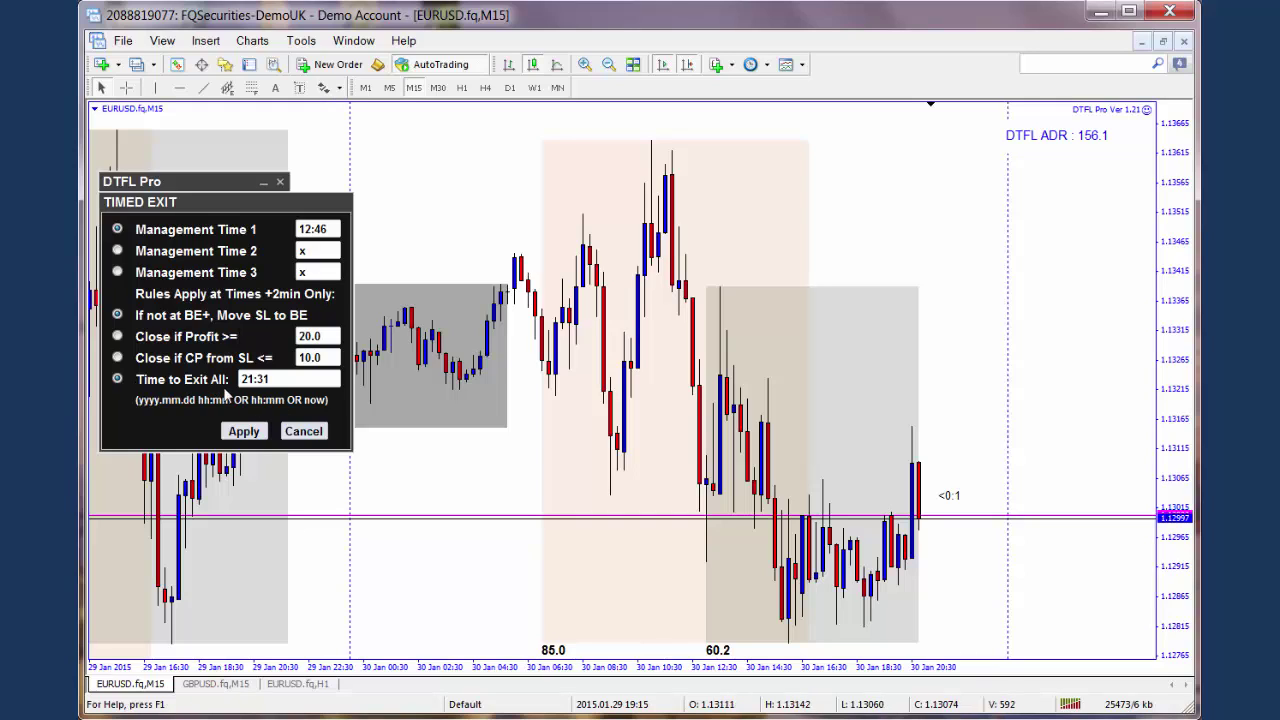
{"action": "left_click", "coordinate": [117, 251]}
{"action": "left_click", "coordinate": [117, 274]}
{"action": "double_click", "coordinate": [307, 254]}
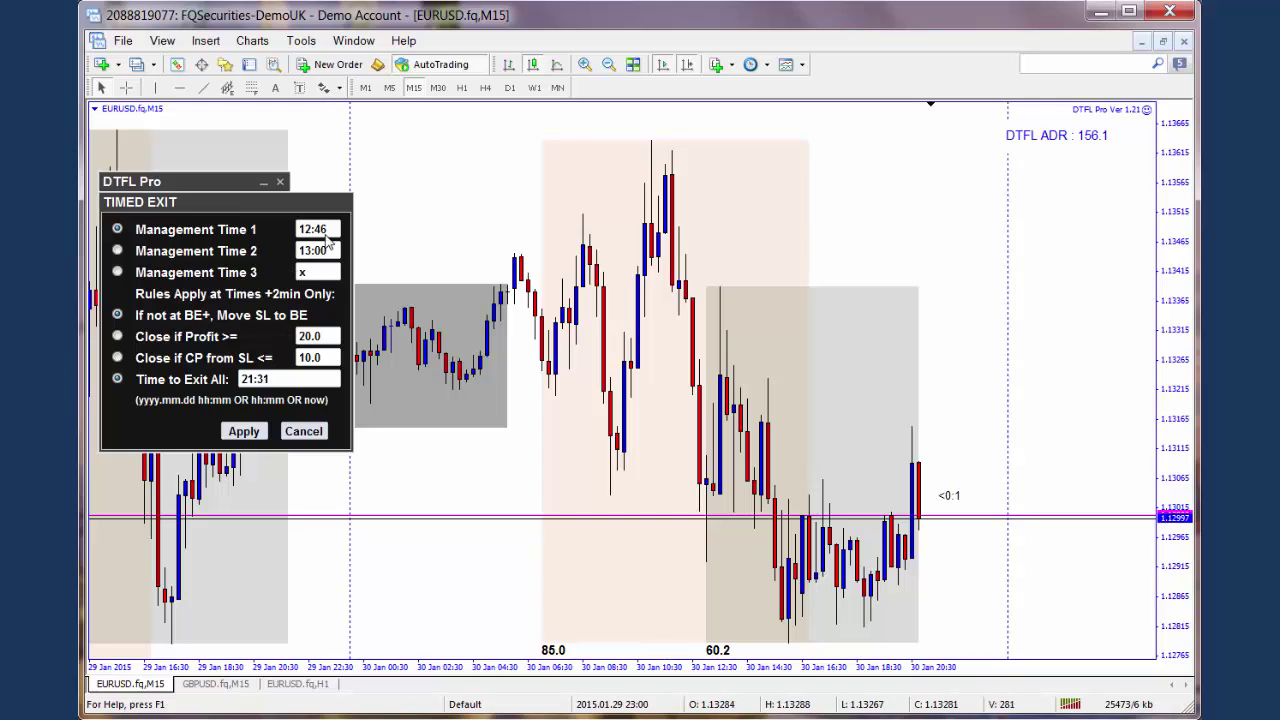
{"action": "left_click", "coordinate": [119, 230]}
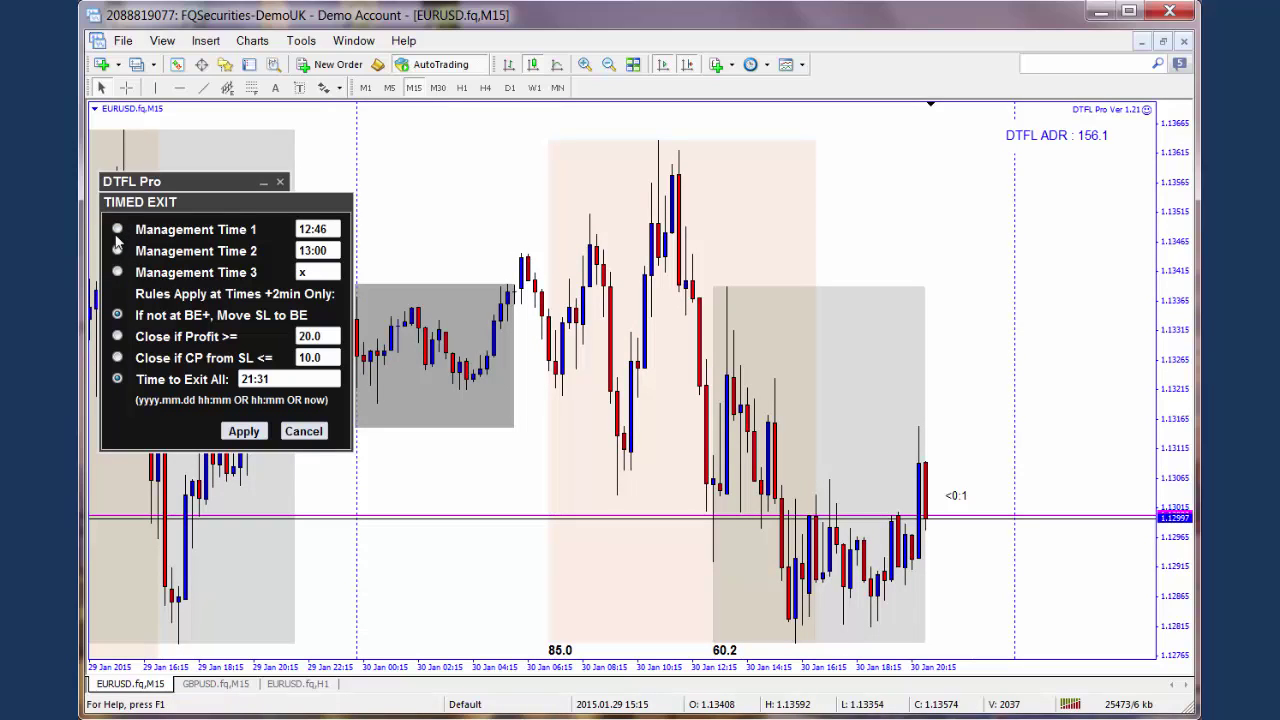
{"action": "left_click", "coordinate": [117, 229]}
Apply the Timed Exit settings with 13:00 entered for Management Time 2 but that time left disabled.
{"action": "left_click", "coordinate": [117, 251]}
{"action": "double_click", "coordinate": [310, 250]}
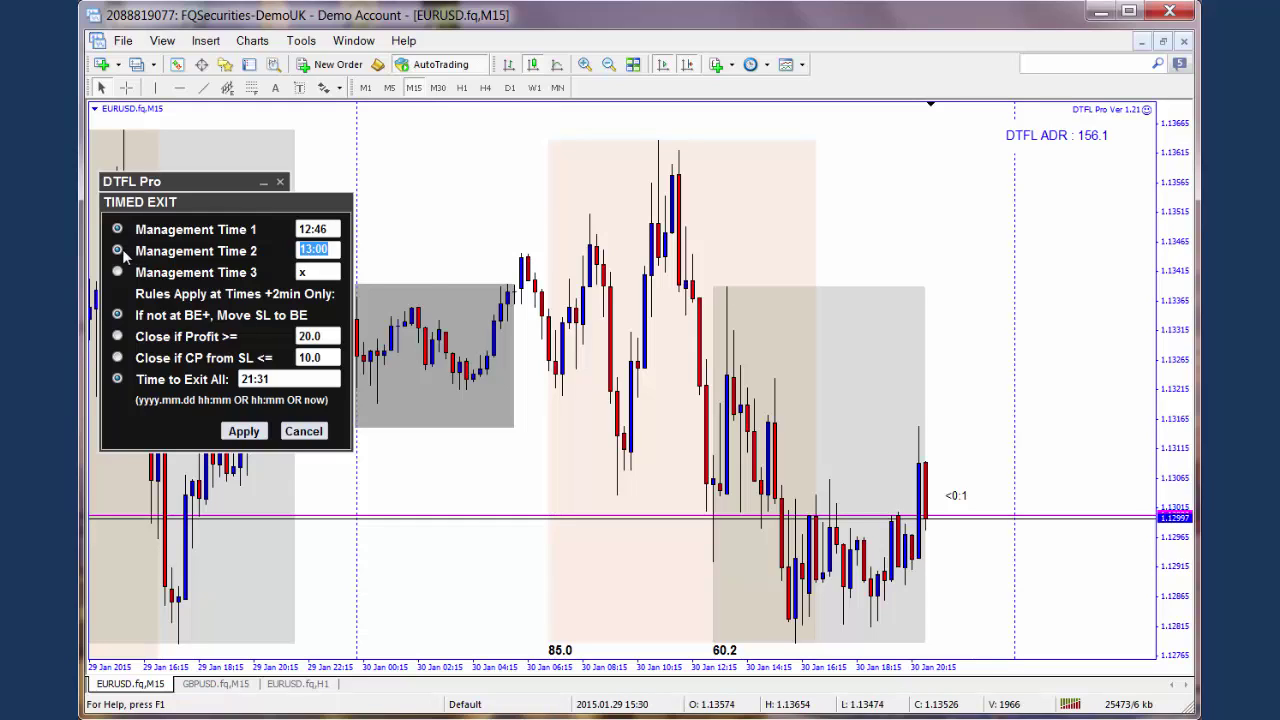
{"action": "left_click", "coordinate": [318, 251]}
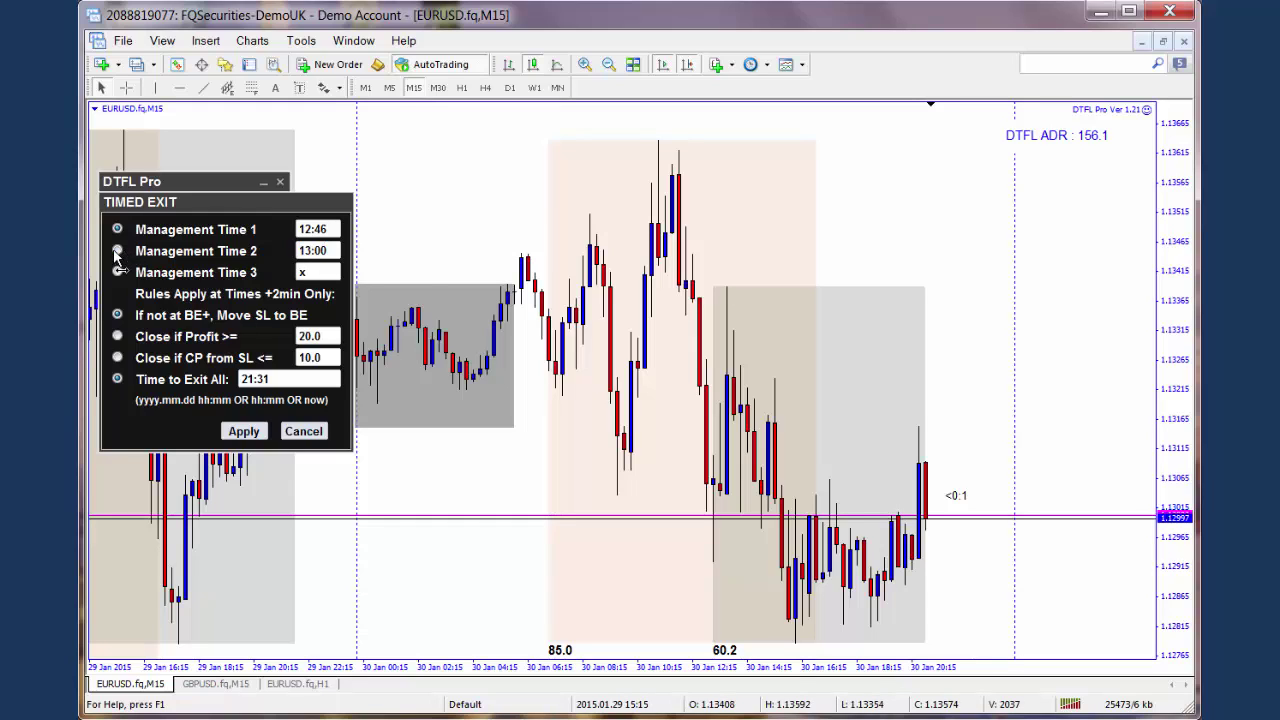
{"action": "double_click", "coordinate": [328, 252]}
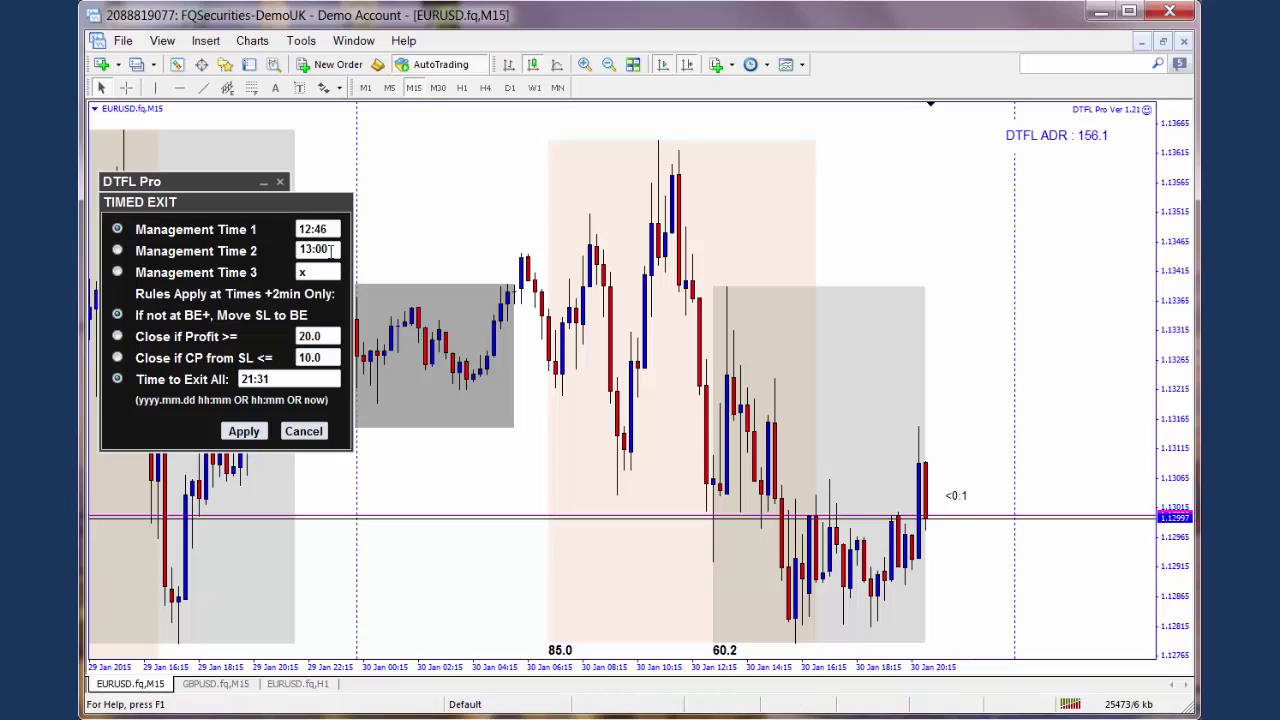
{"action": "left_click", "coordinate": [254, 430]}
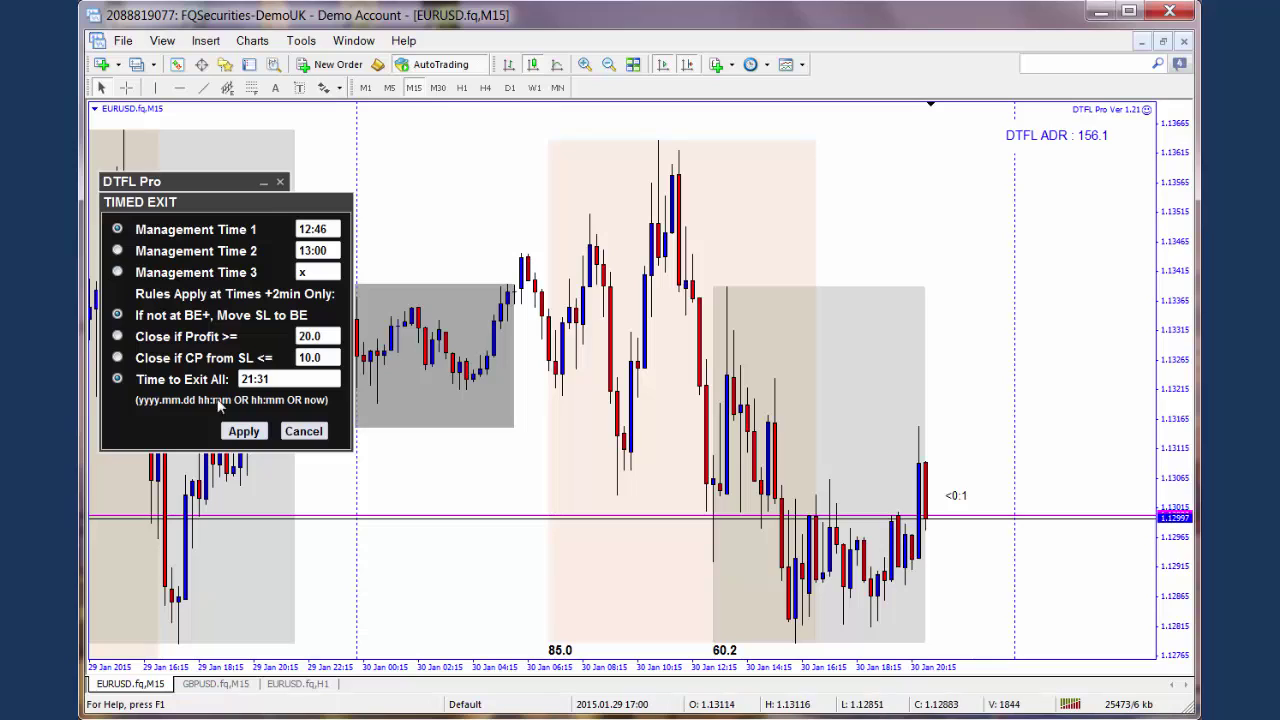
{"action": "left_click", "coordinate": [241, 433]}
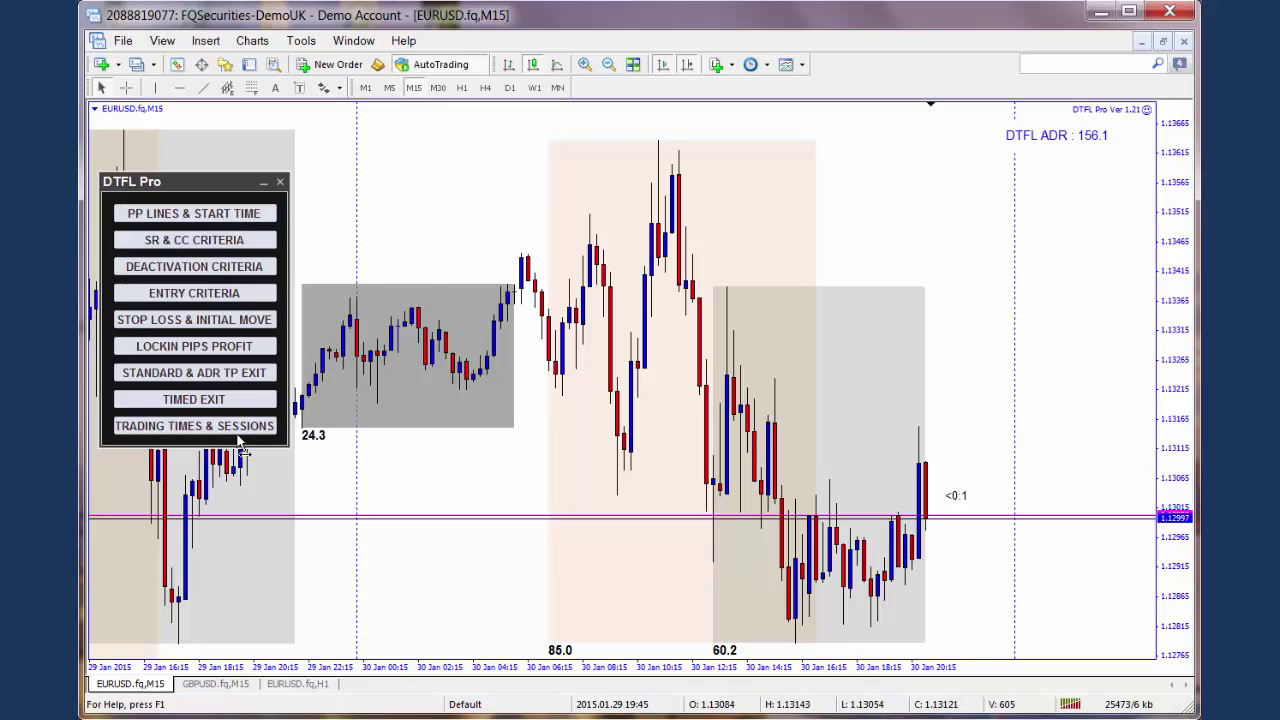
Enable Management Time 2 in the Timed Exit settings, set it to 13:00 and apply.
{"action": "left_click", "coordinate": [237, 402]}
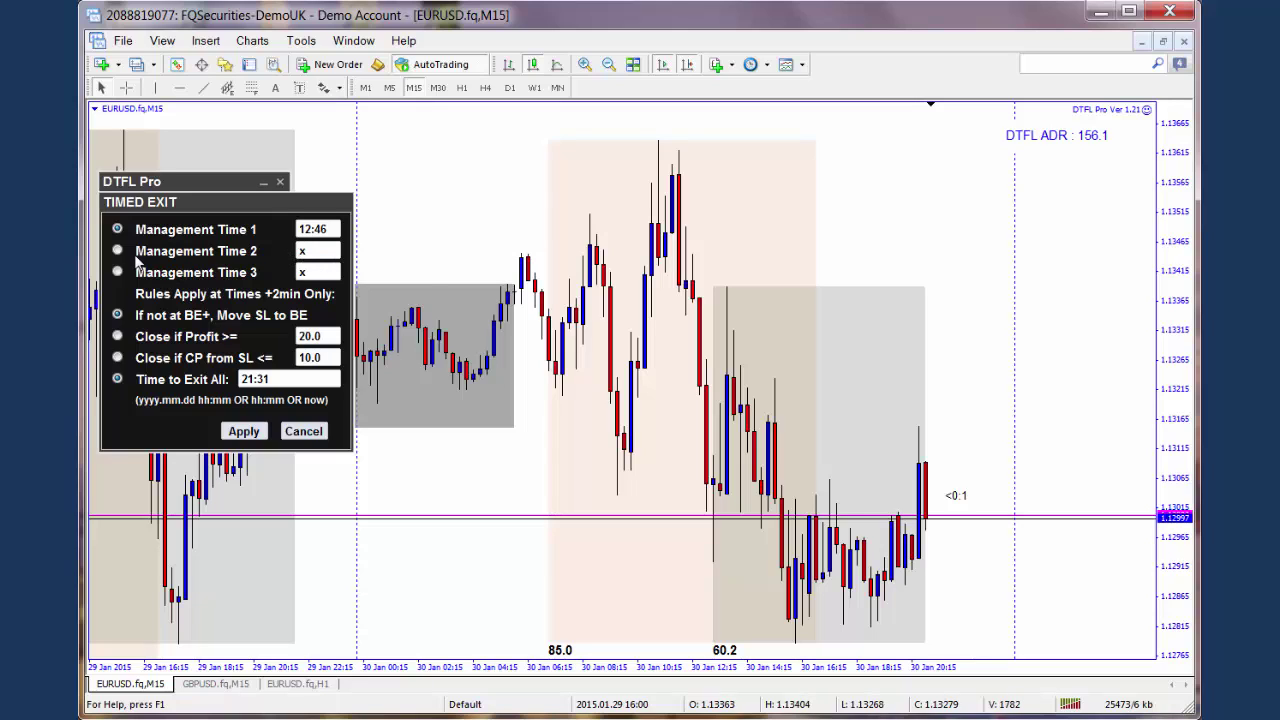
{"action": "left_click", "coordinate": [118, 251]}
{"action": "left_click", "coordinate": [314, 254]}
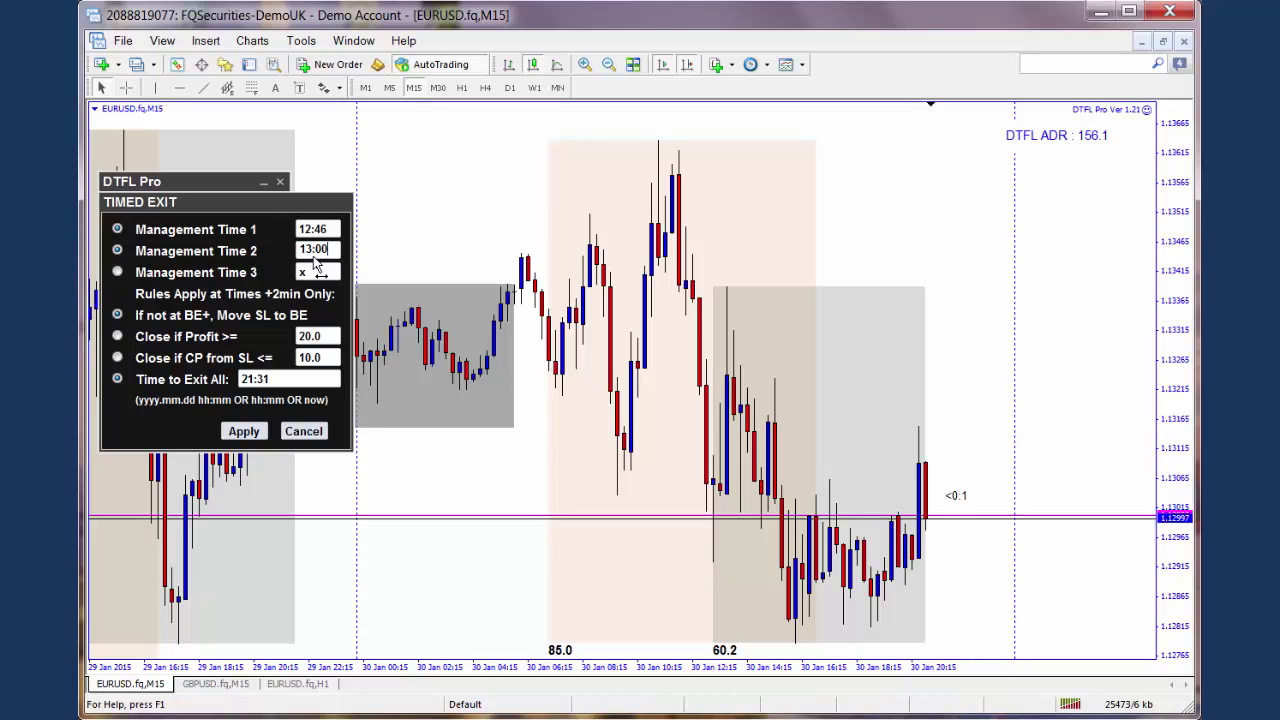
{"action": "key", "text": "Return"}
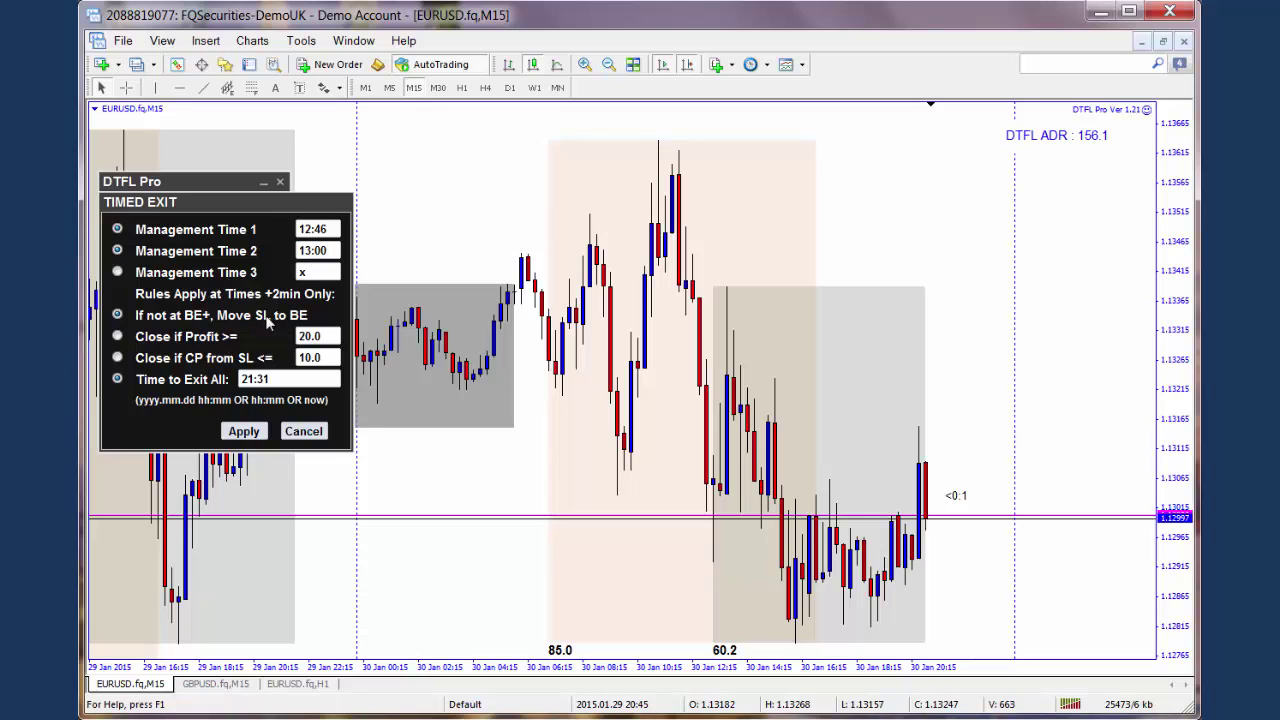
{"action": "left_click", "coordinate": [255, 433]}
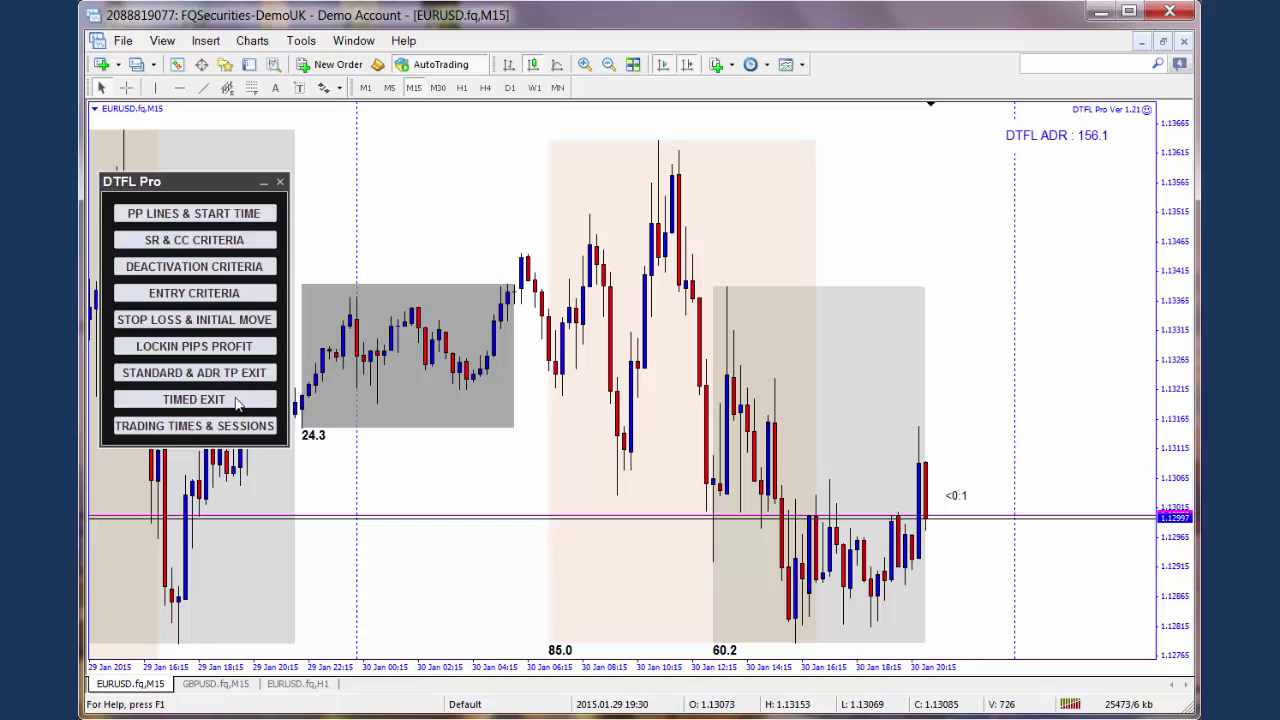
Replace the Management Time 2 value with x, leave its option enabled and apply the Timed Exit settings.
{"action": "left_click", "coordinate": [238, 402]}
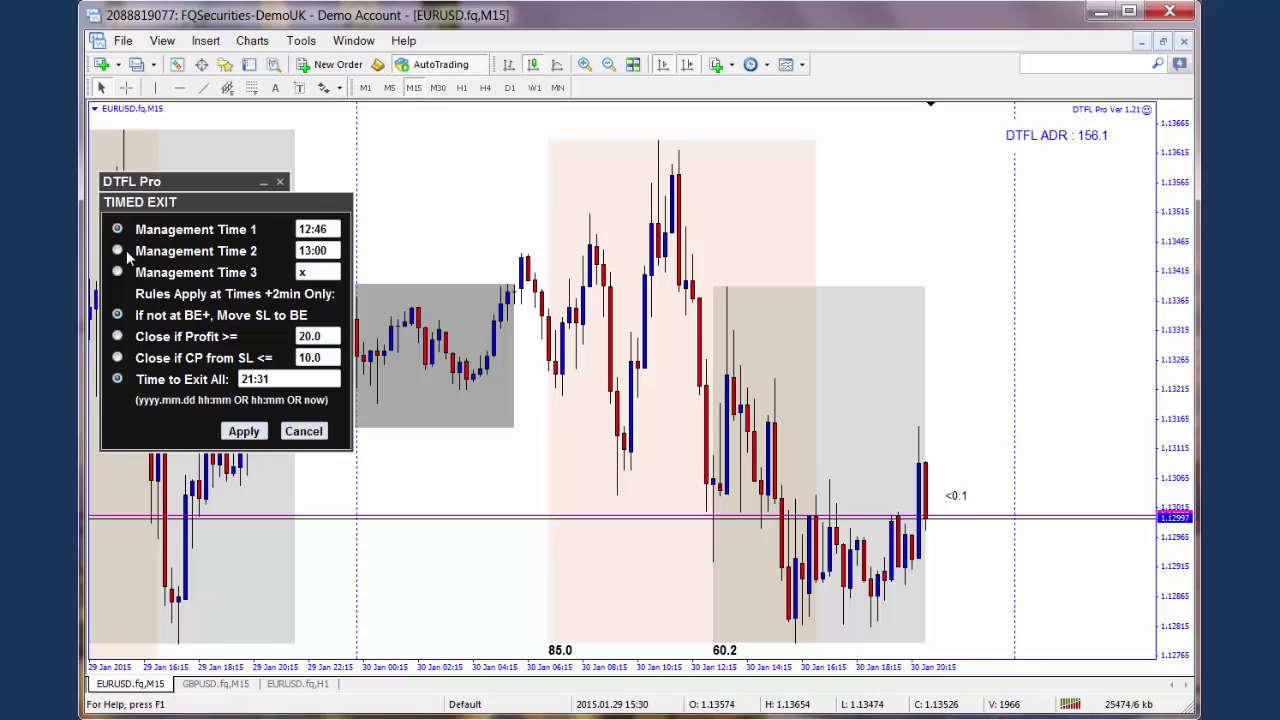
{"action": "left_click", "coordinate": [311, 252]}
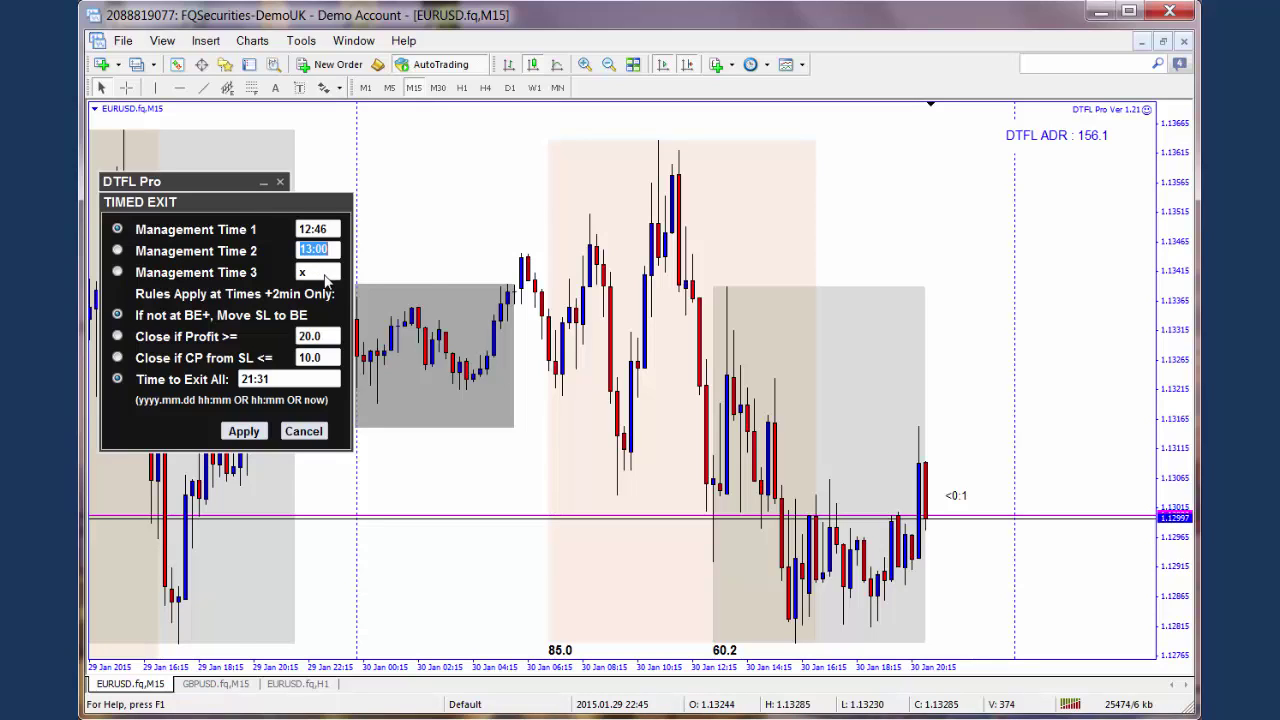
{"action": "type", "text": "x"}
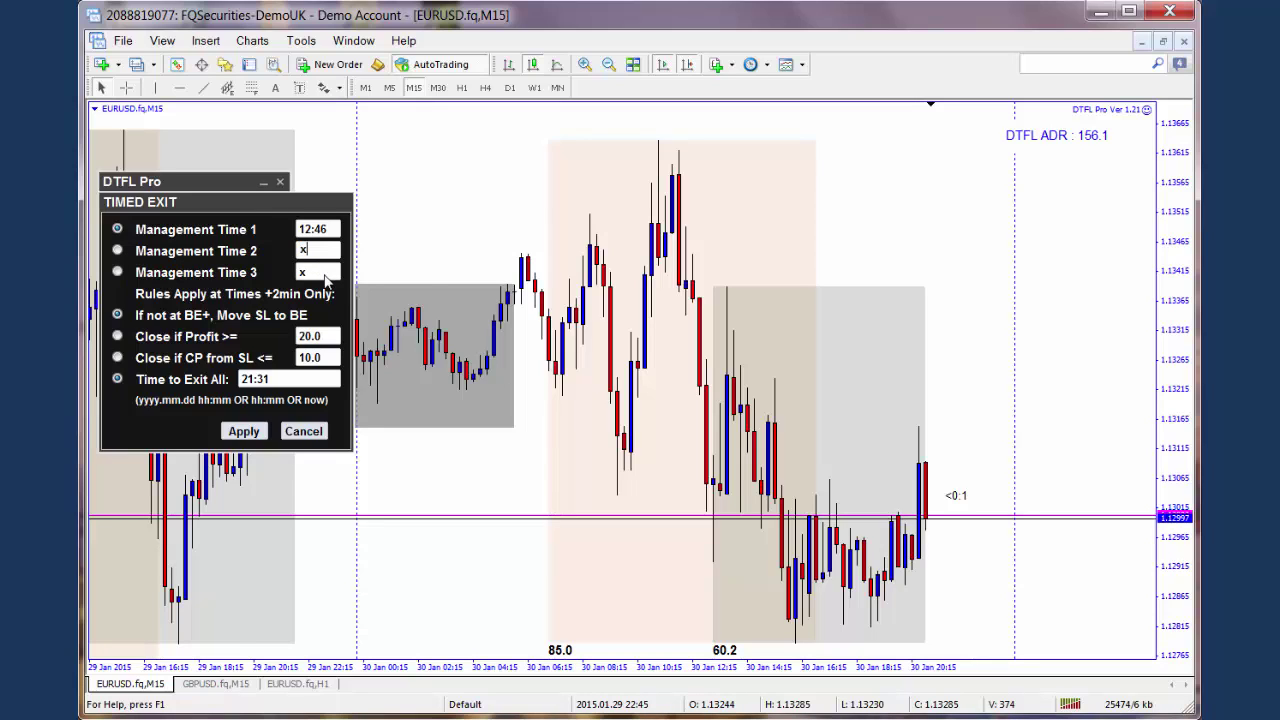
{"action": "left_click", "coordinate": [118, 251]}
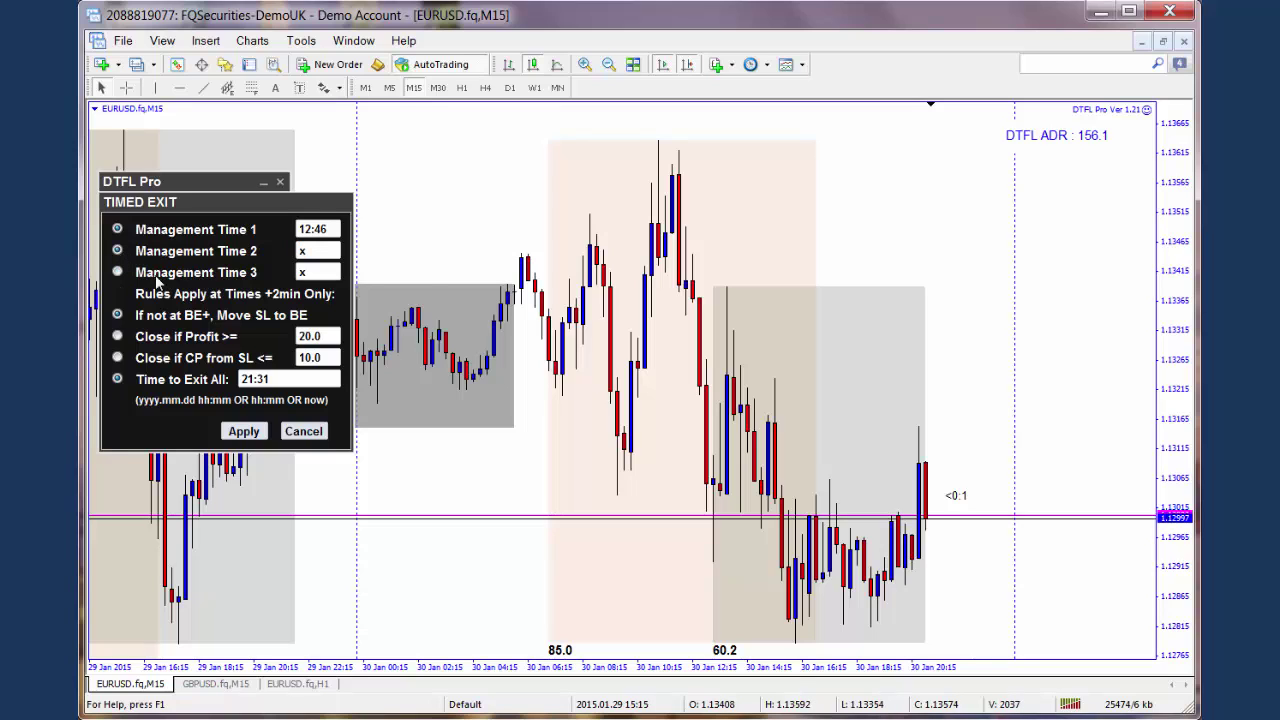
{"action": "left_click", "coordinate": [251, 435]}
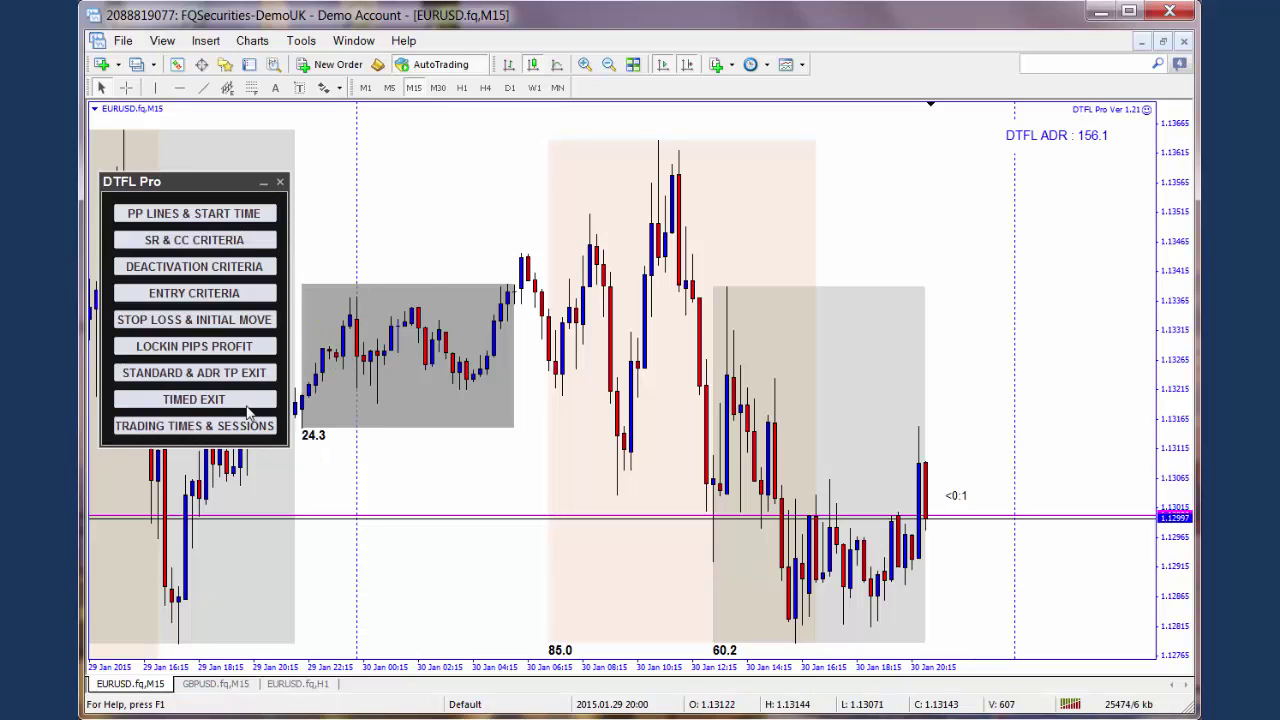
Reopen the Timed Exit settings and inspect the 30 January candles around the 12:46 management time with the crosshair.
{"action": "left_click", "coordinate": [250, 402]}
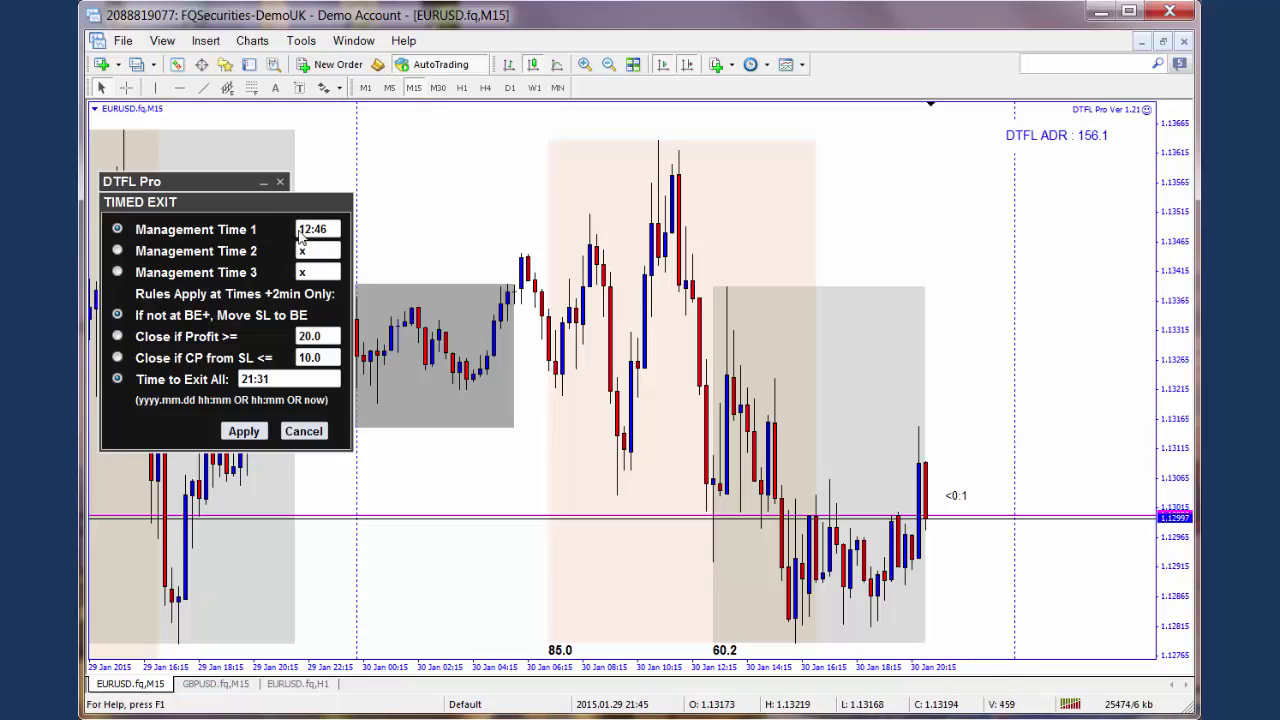
{"action": "middle_click", "coordinate": [664, 276]}
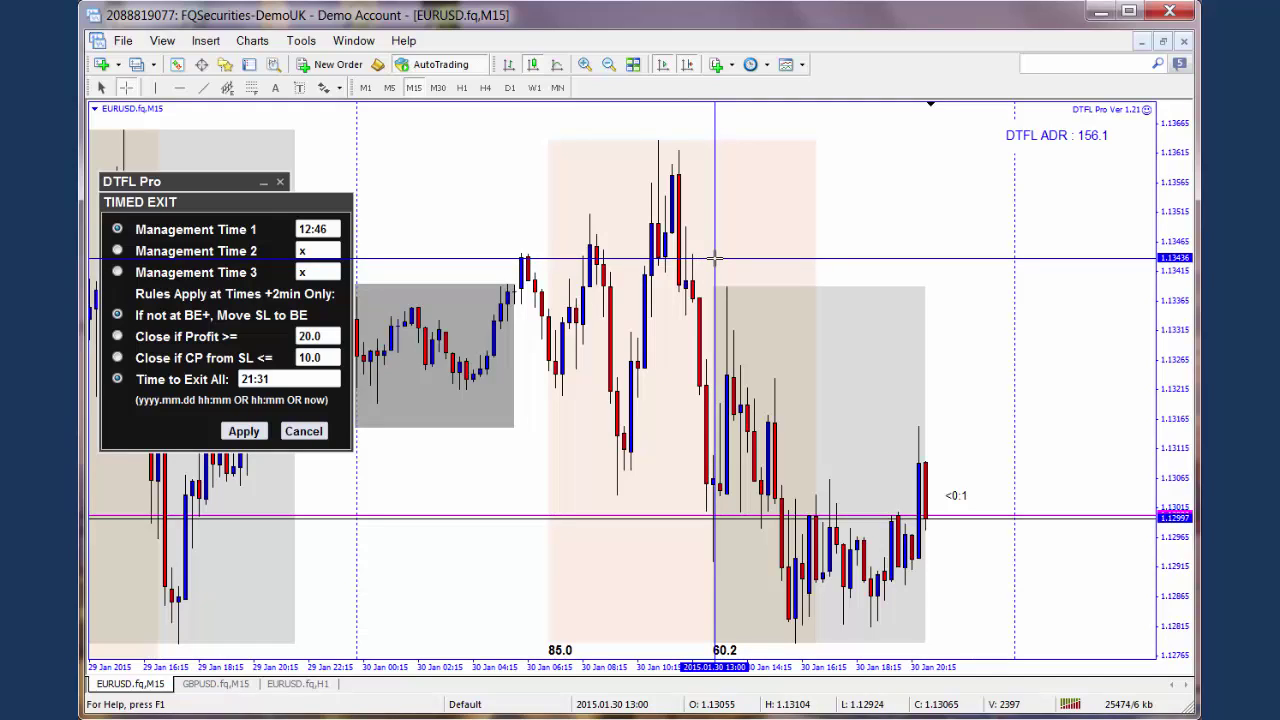
{"action": "middle_click", "coordinate": [714, 258]}
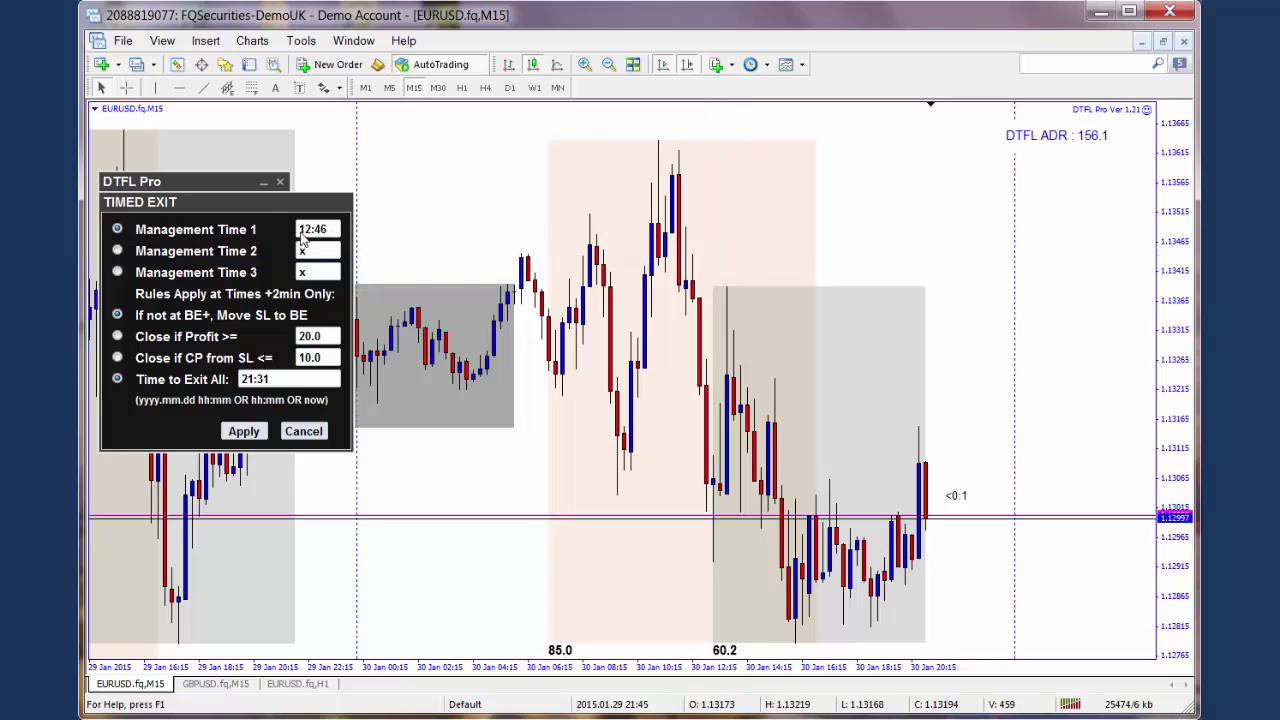
{"action": "middle_click", "coordinate": [696, 422]}
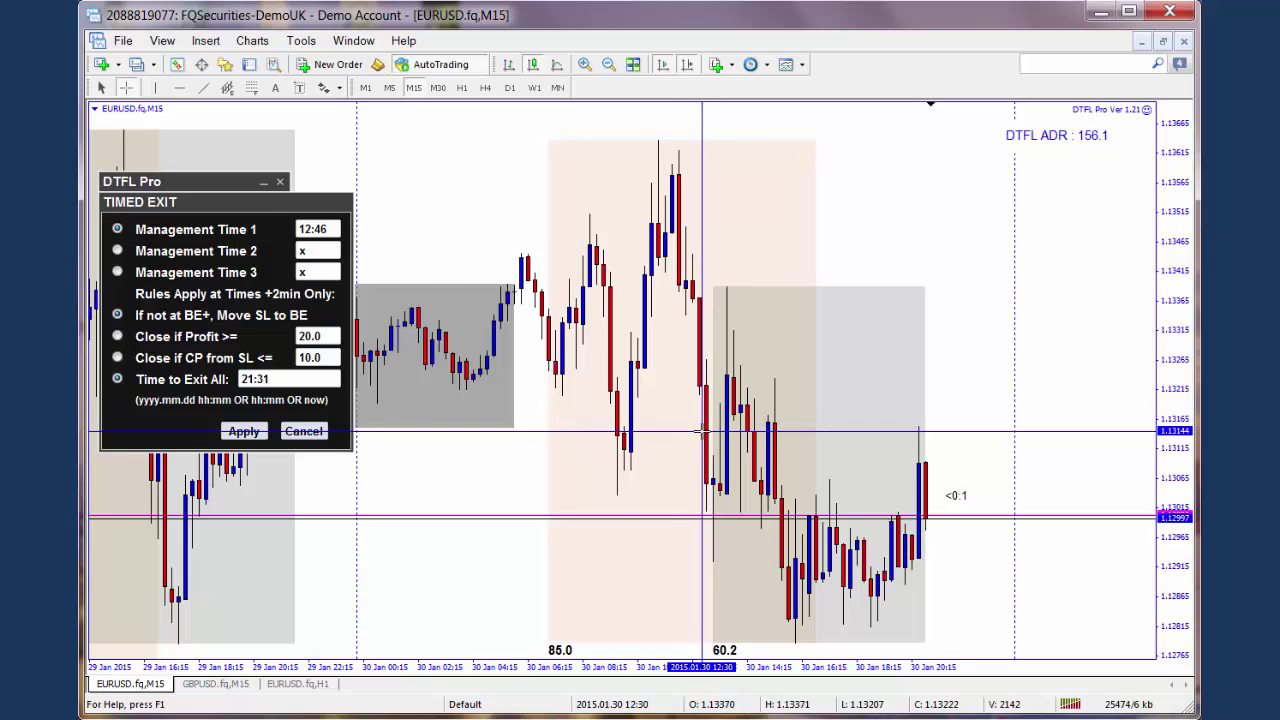
{"action": "left_click", "coordinate": [659, 356]}
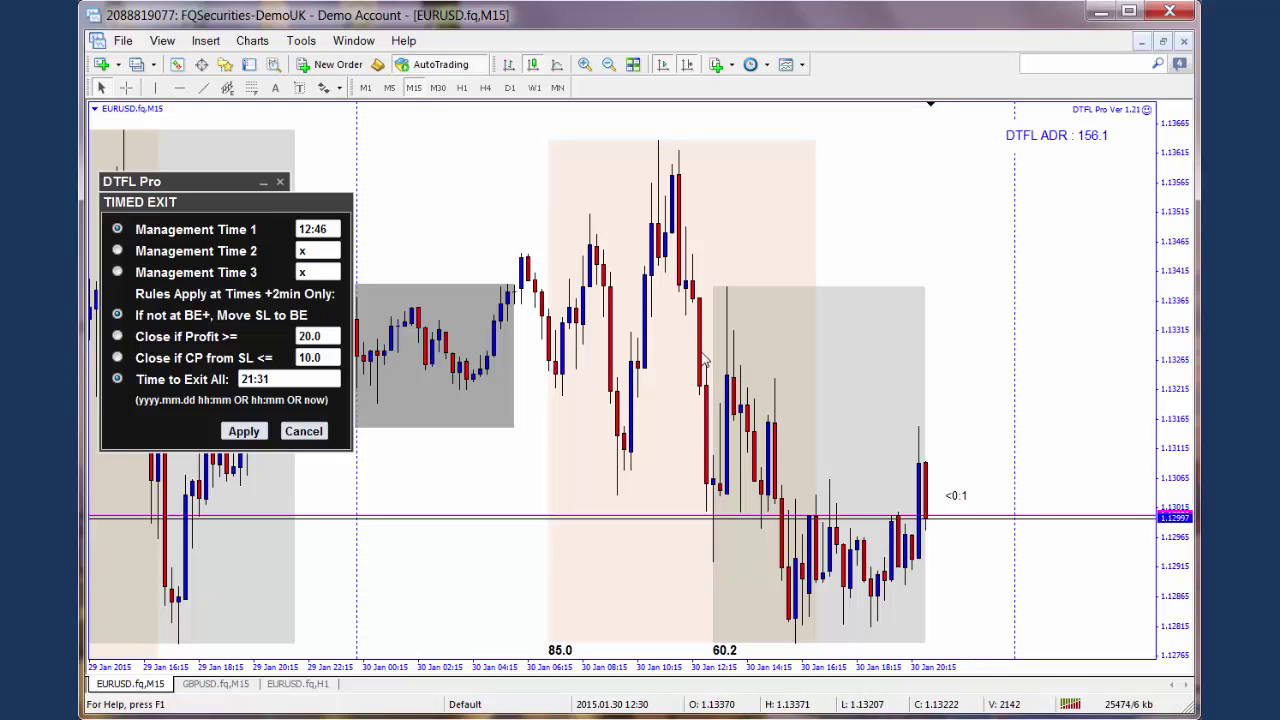
Set Management Time 2 to 14:46, enable it and apply the Timed Exit settings.
{"action": "double_click", "coordinate": [316, 253]}
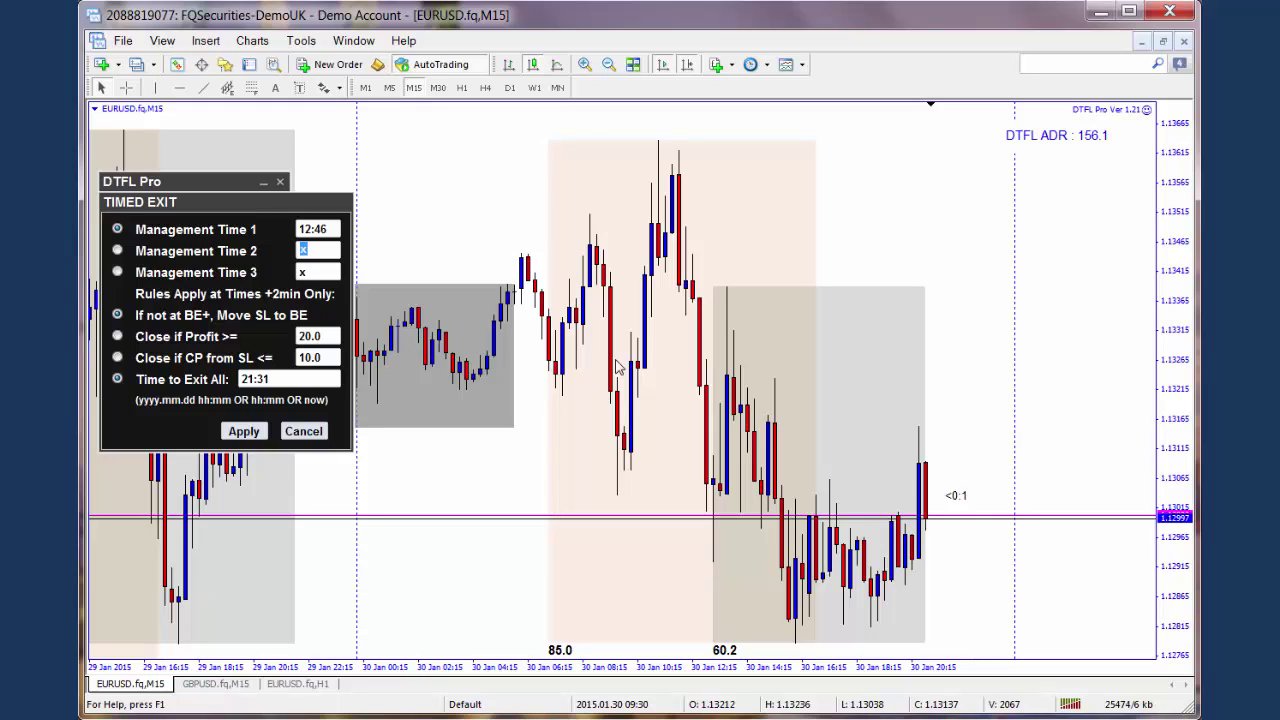
{"action": "type", "text": "14:46"}
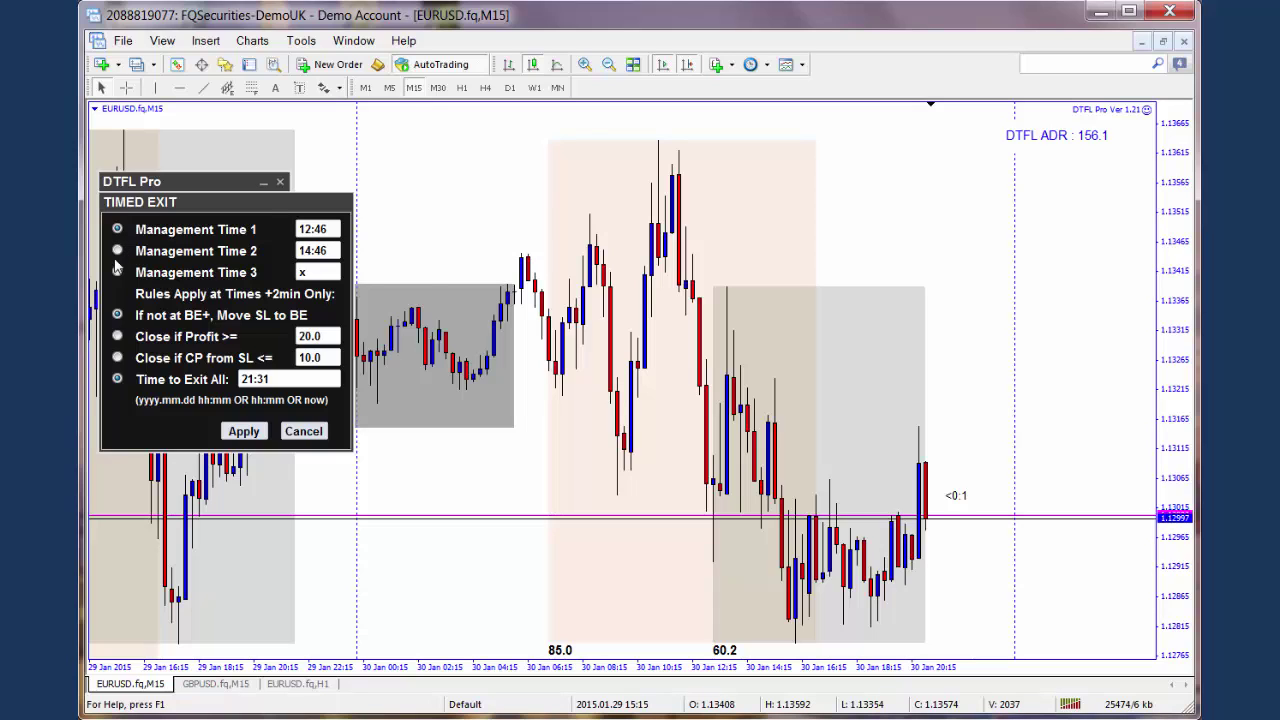
{"action": "left_click", "coordinate": [117, 251]}
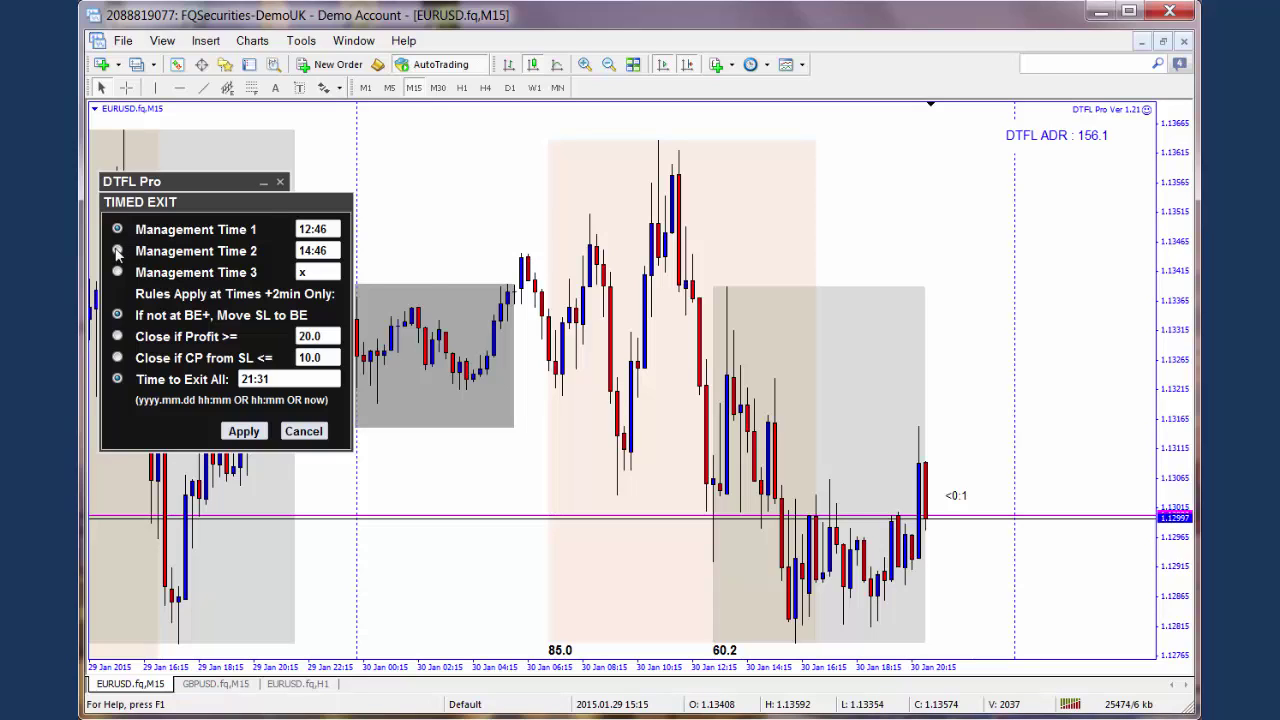
{"action": "left_click", "coordinate": [245, 431]}
Try the Close if Profit >= 20.0 and Close if CP from SL <= 10.0 rules in Timed Exit and discard the changes.
{"action": "left_click", "coordinate": [222, 401]}
{"action": "middle_click", "coordinate": [834, 529]}
{"action": "left_click", "coordinate": [118, 338]}
{"action": "left_click", "coordinate": [117, 358]}
{"action": "left_click", "coordinate": [303, 431]}
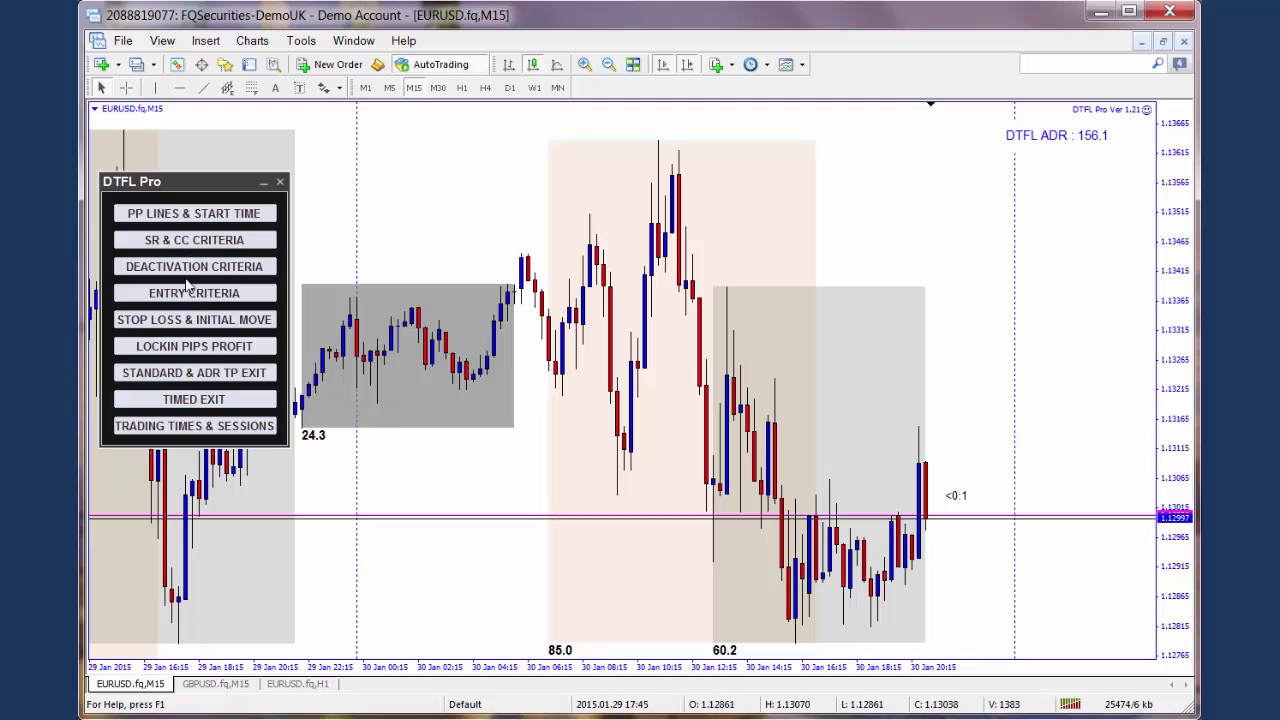
Review the Stop Loss & Initial Move settings and close them without changing anything.
{"action": "left_click", "coordinate": [192, 321]}
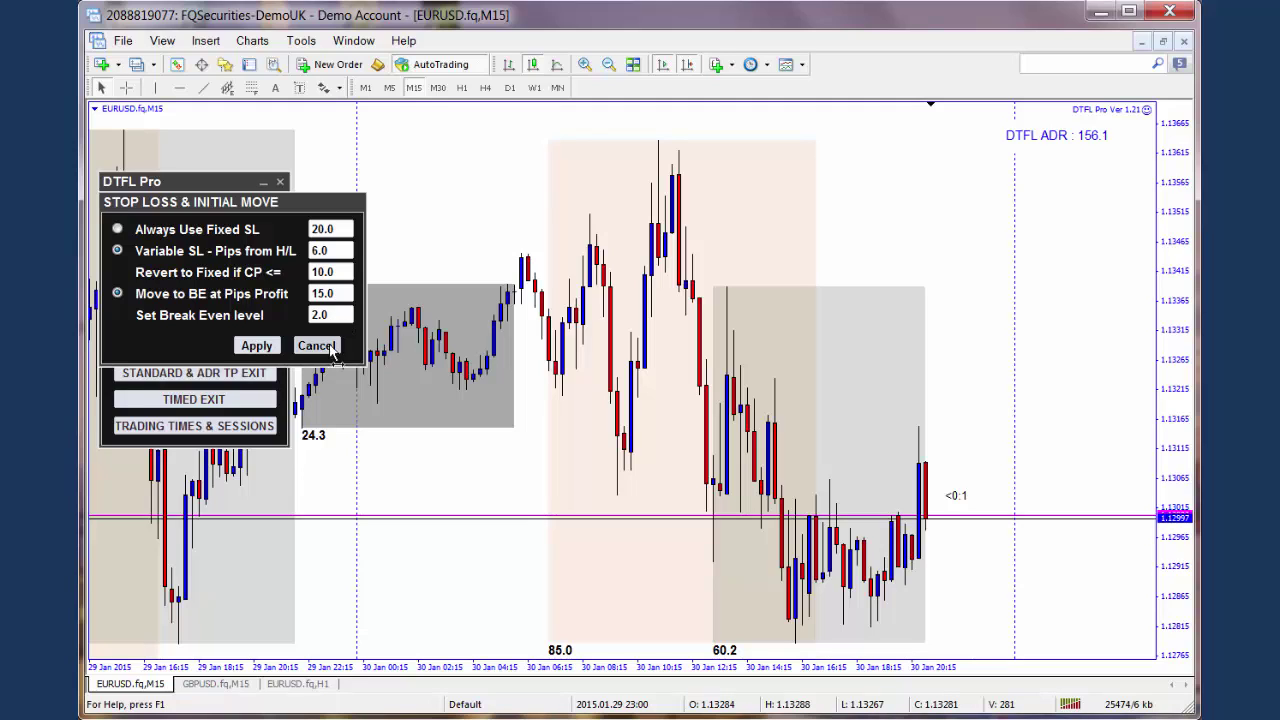
{"action": "left_click", "coordinate": [316, 345]}
In the Timed Exit settings, switch off Management Time 2 and Close if Profit, leaving Close if CP from SL enabled.
{"action": "left_click", "coordinate": [228, 399]}
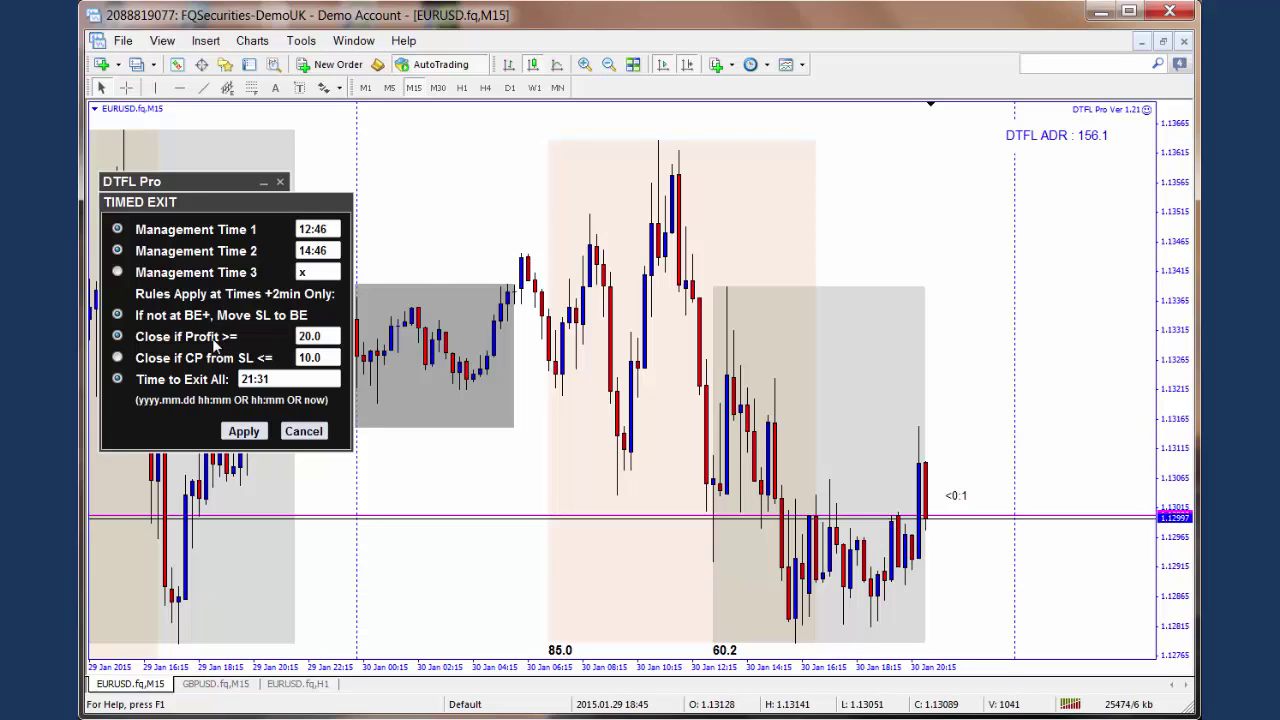
{"action": "left_click", "coordinate": [117, 358]}
{"action": "left_click", "coordinate": [118, 272]}
{"action": "left_click", "coordinate": [117, 251]}
{"action": "left_click", "coordinate": [117, 336]}
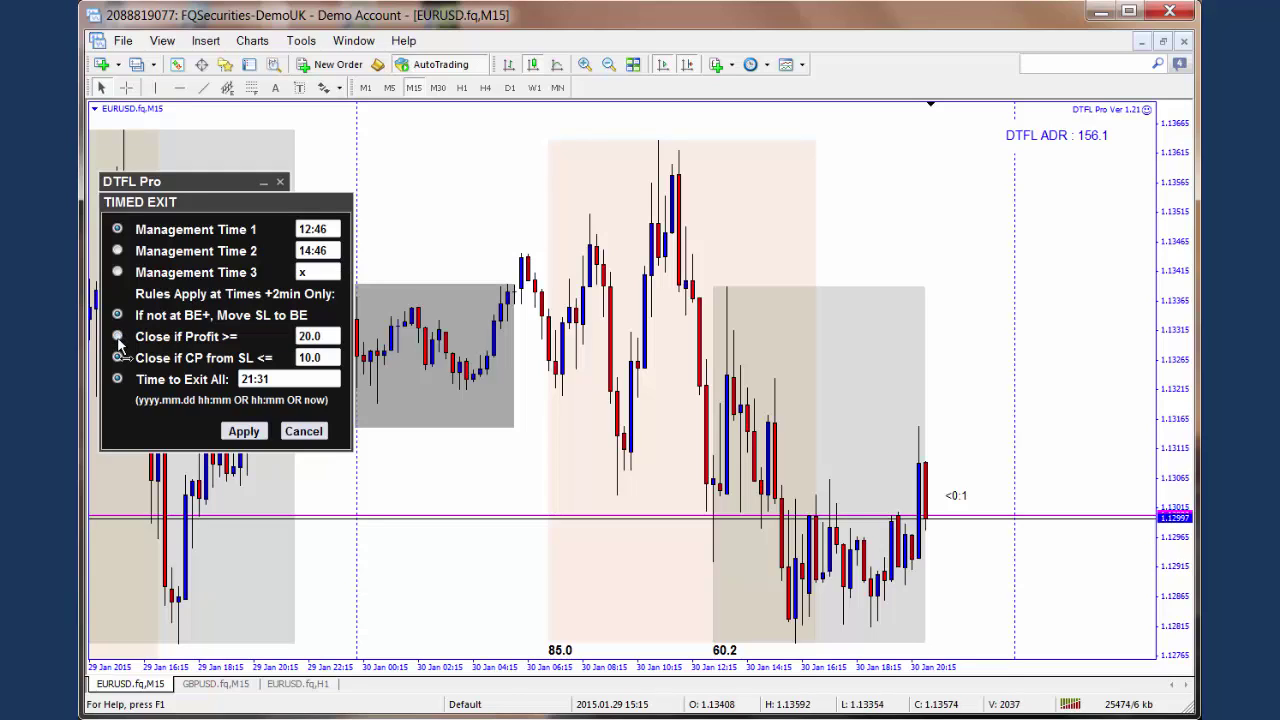
Try the two close rules in turn and switch off all three timed rules, including the move of SL to BE.
{"action": "left_click", "coordinate": [117, 357]}
{"action": "left_click", "coordinate": [118, 337]}
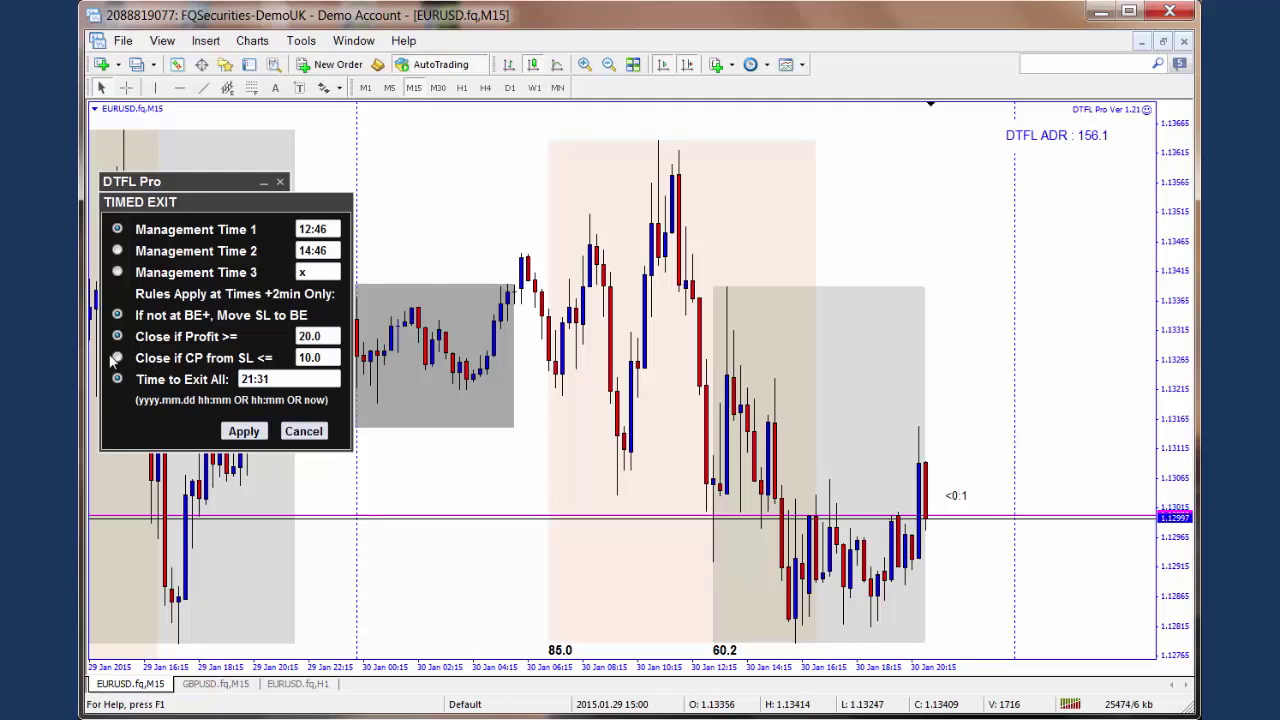
{"action": "left_click", "coordinate": [118, 358]}
{"action": "left_click", "coordinate": [117, 358]}
{"action": "left_click", "coordinate": [117, 315]}
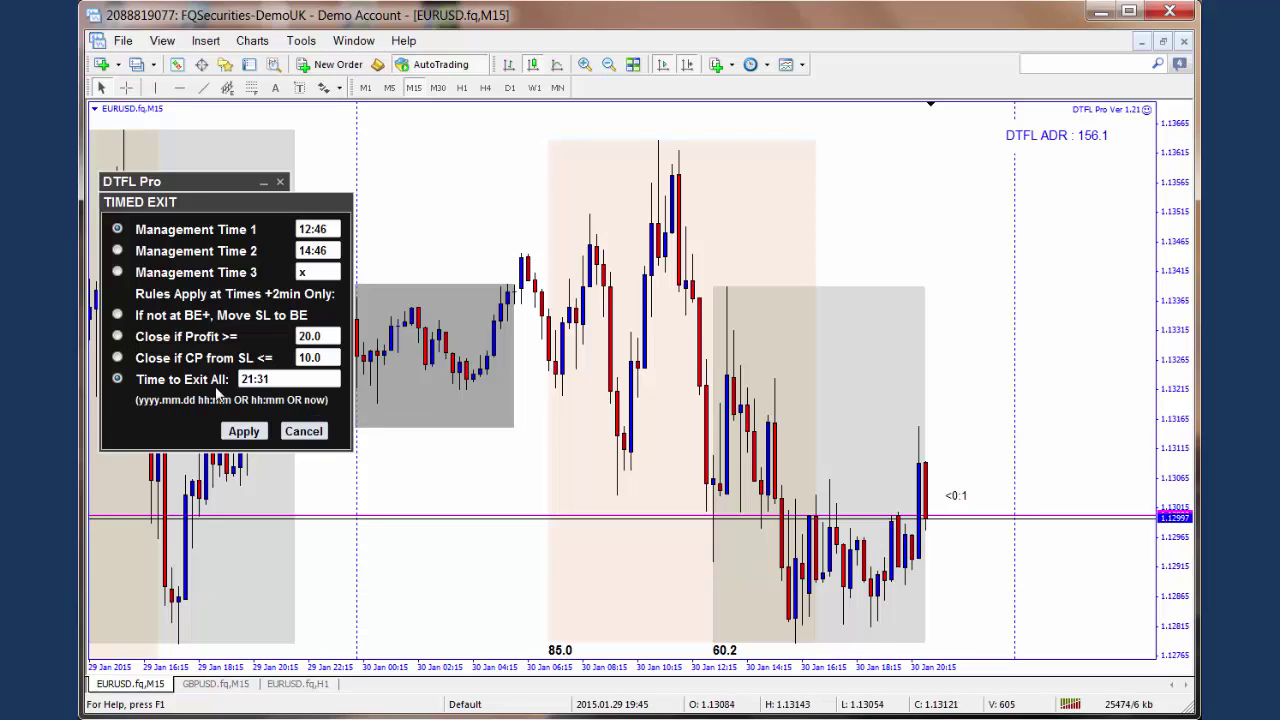
Set Time to Exit All to now, keep it enabled and apply the Timed Exit settings.
{"action": "left_click", "coordinate": [119, 380]}
{"action": "double_click", "coordinate": [251, 386]}
{"action": "type", "text": "now"}
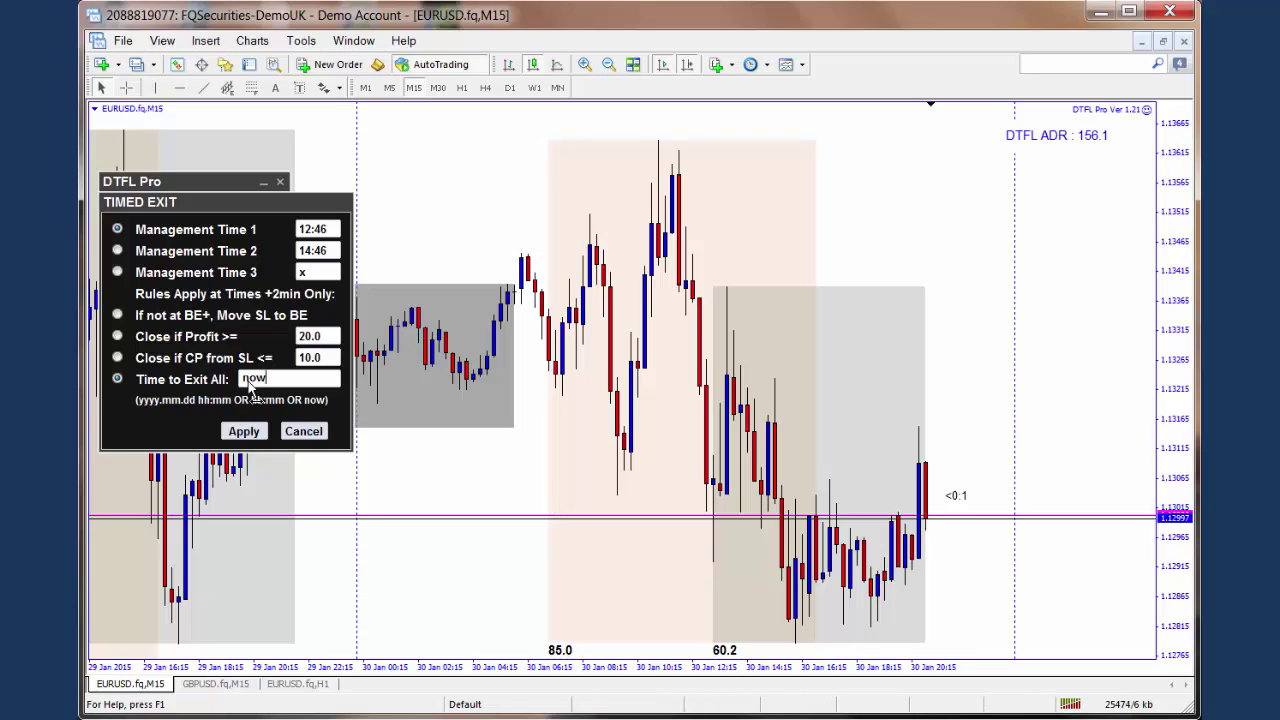
{"action": "left_click", "coordinate": [245, 431]}
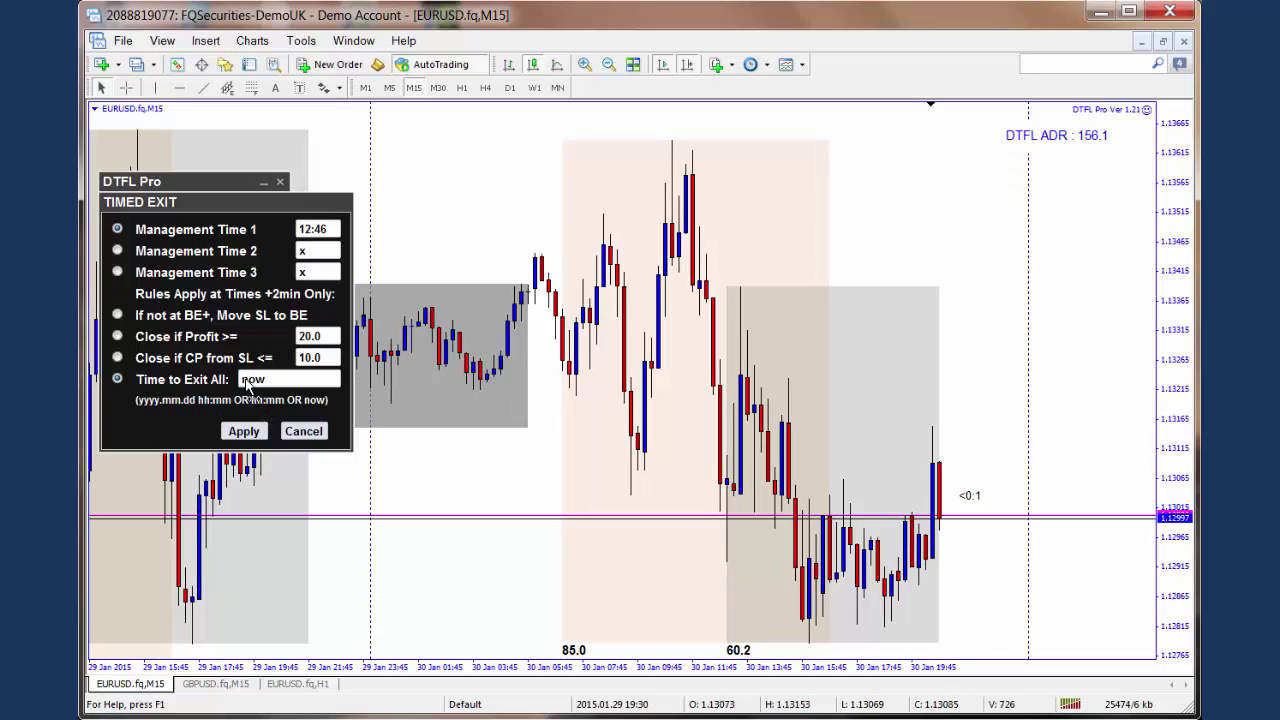
Set Time to Exit All to the full date and time 2015.01.31 23:00 and apply the Timed Exit settings.
{"action": "double_click", "coordinate": [252, 380]}
{"action": "type", "text": "2015.0"}
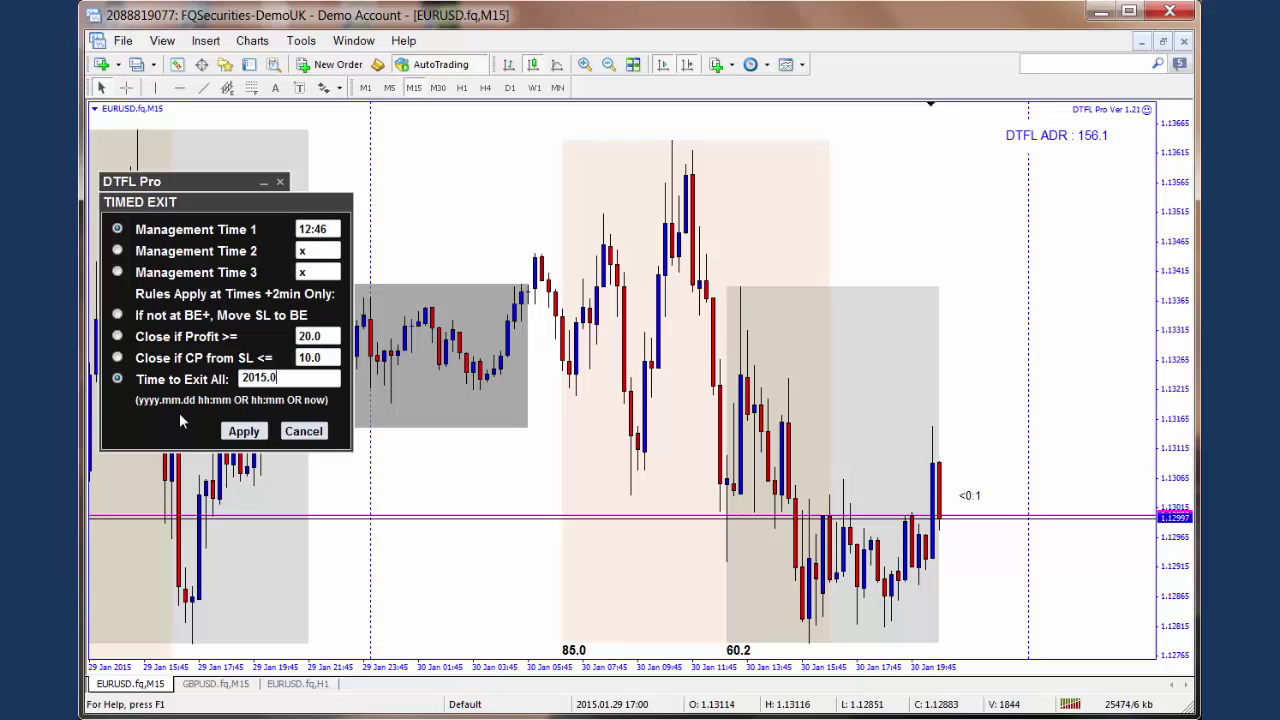
{"action": "type", "text": "1.31 23:00"}
{"action": "left_click", "coordinate": [243, 431]}
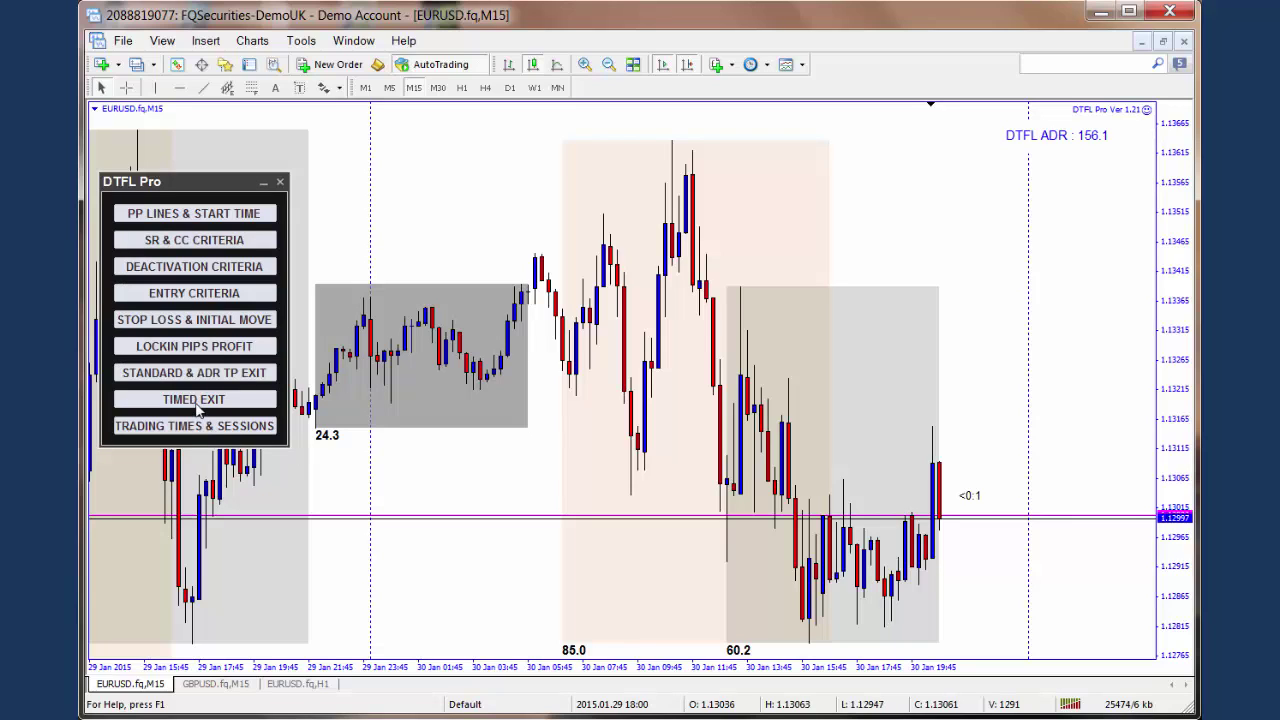
Reopen the Timed Exit settings, set Time to Exit All to 21:31, apply it, and recheck the settings without further changes.
{"action": "left_click", "coordinate": [283, 388]}
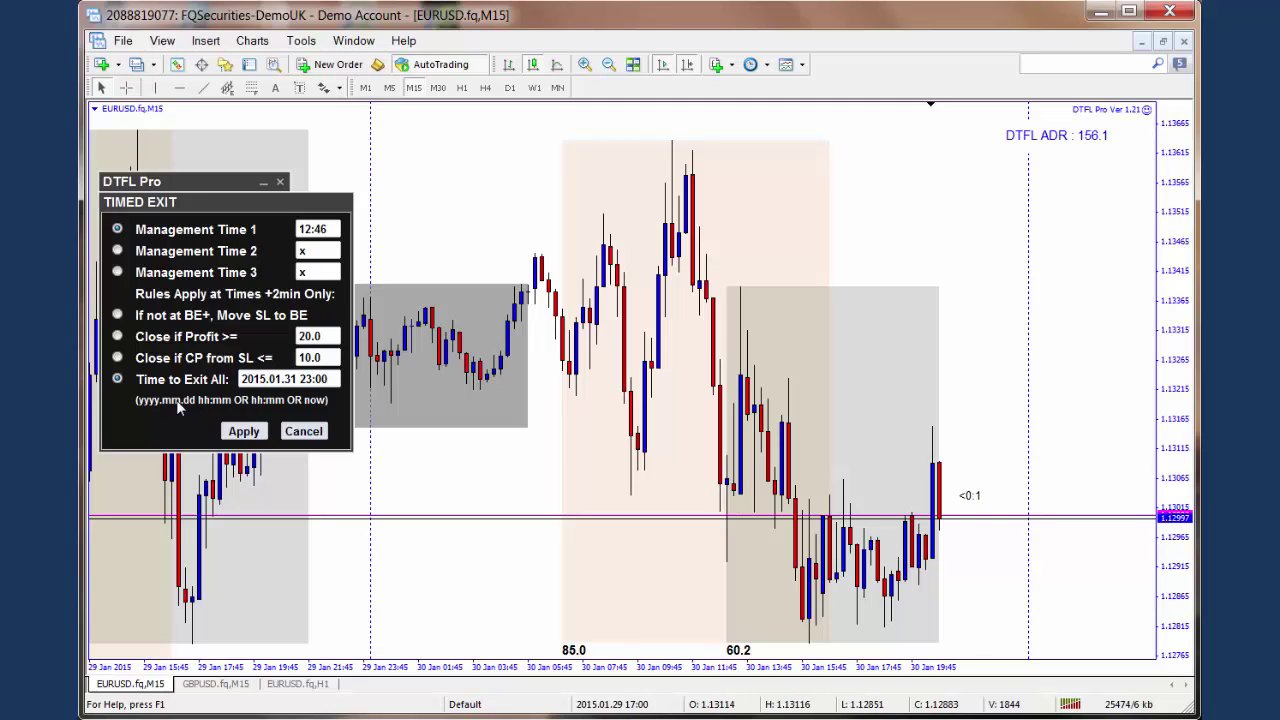
{"action": "left_click", "coordinate": [259, 385]}
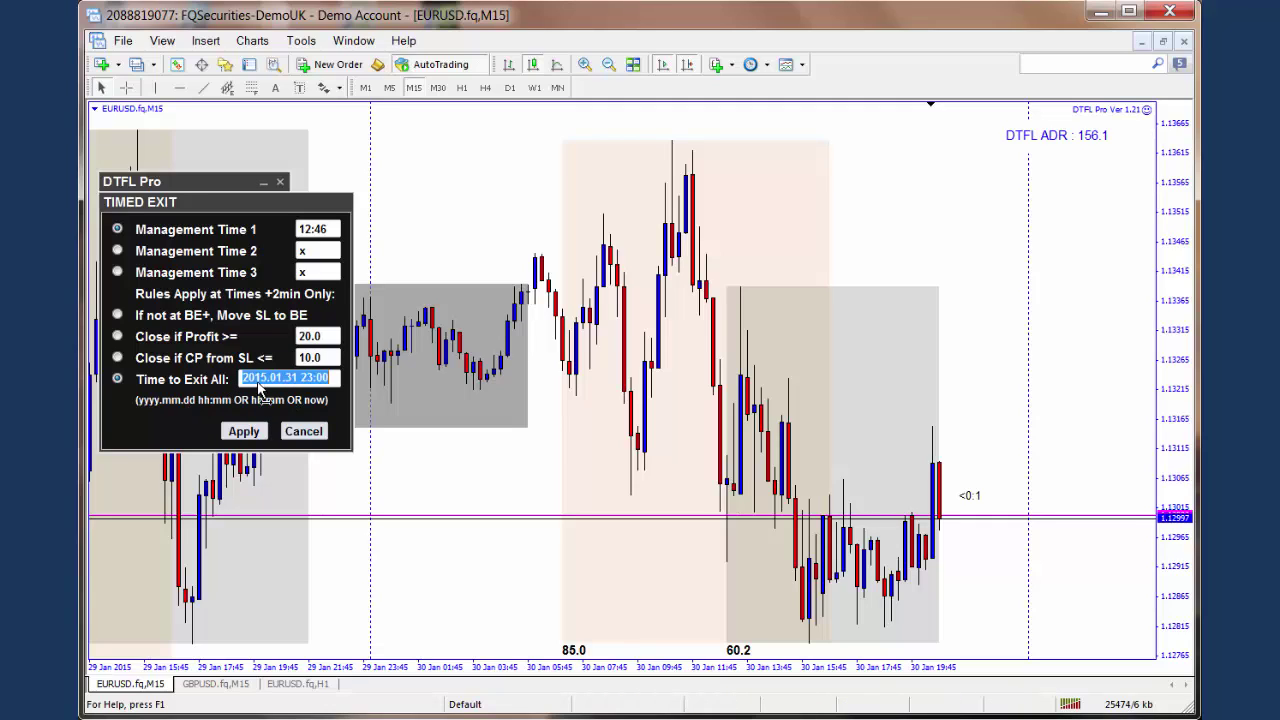
{"action": "type", "text": "21:31"}
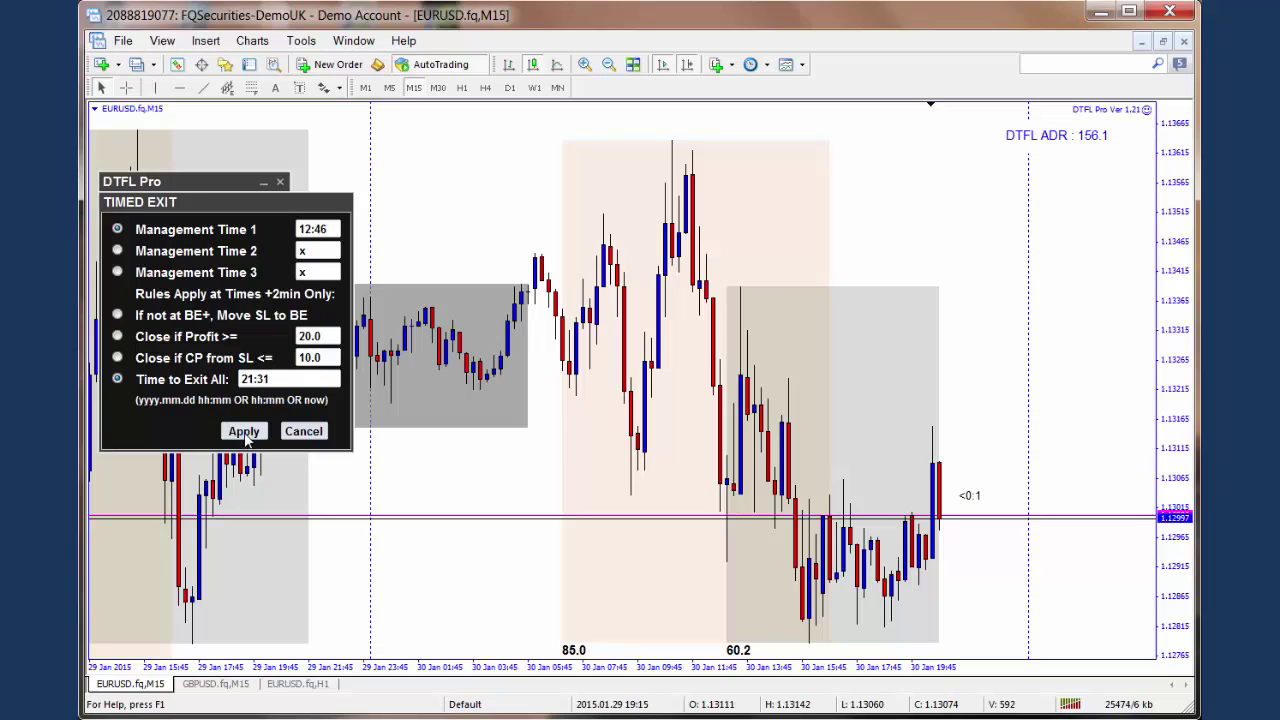
{"action": "left_click", "coordinate": [246, 436]}
{"action": "left_click", "coordinate": [234, 406]}
{"action": "left_click", "coordinate": [304, 431]}
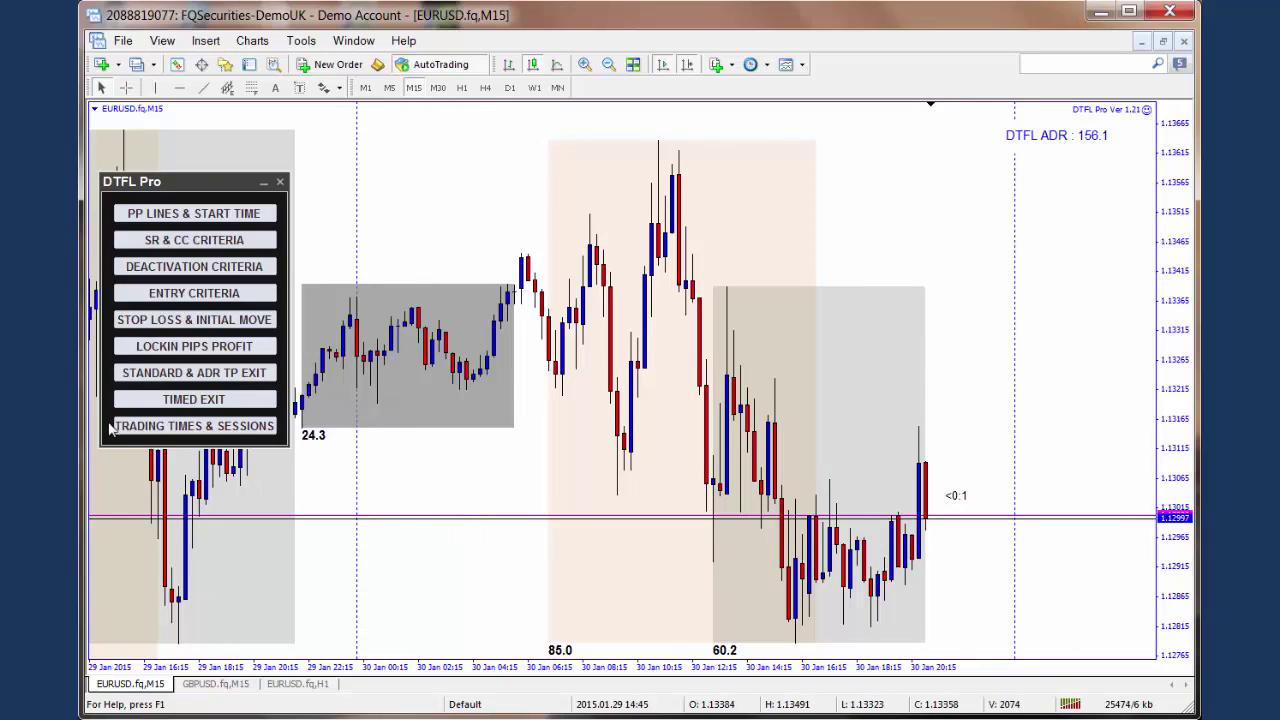
Open the Trading Times & Sessions settings.
{"action": "left_click", "coordinate": [193, 427]}
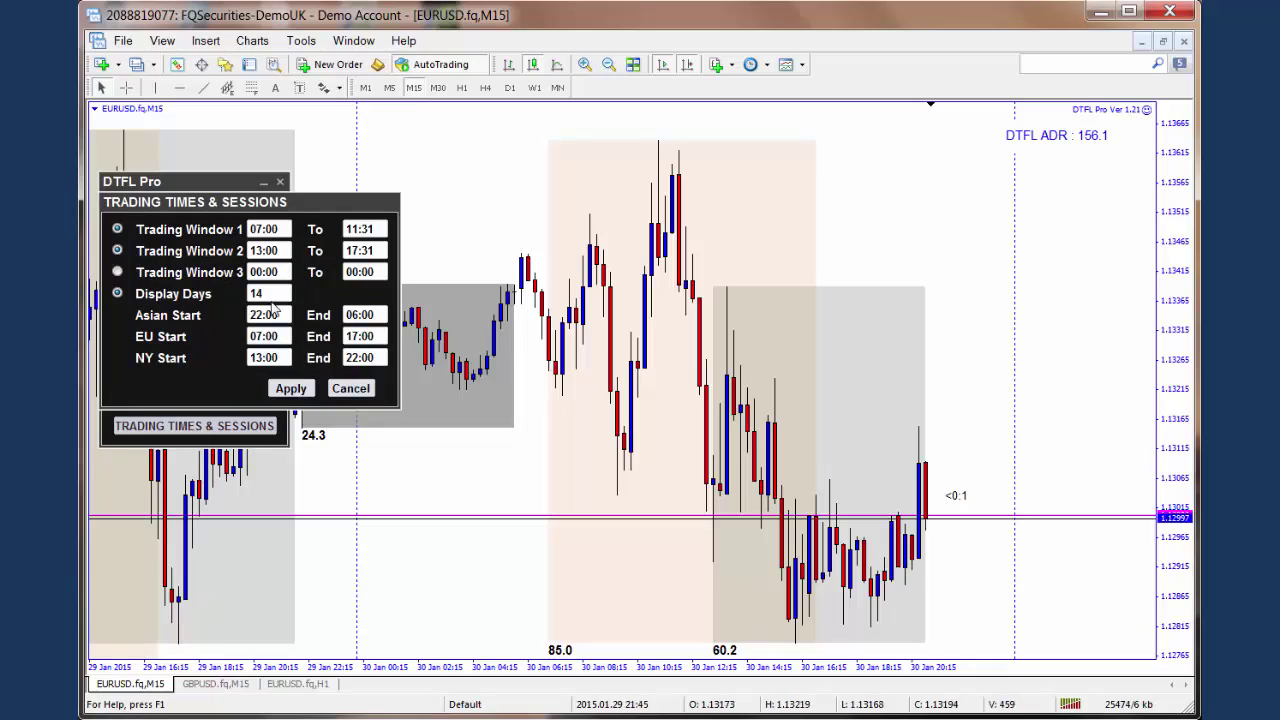